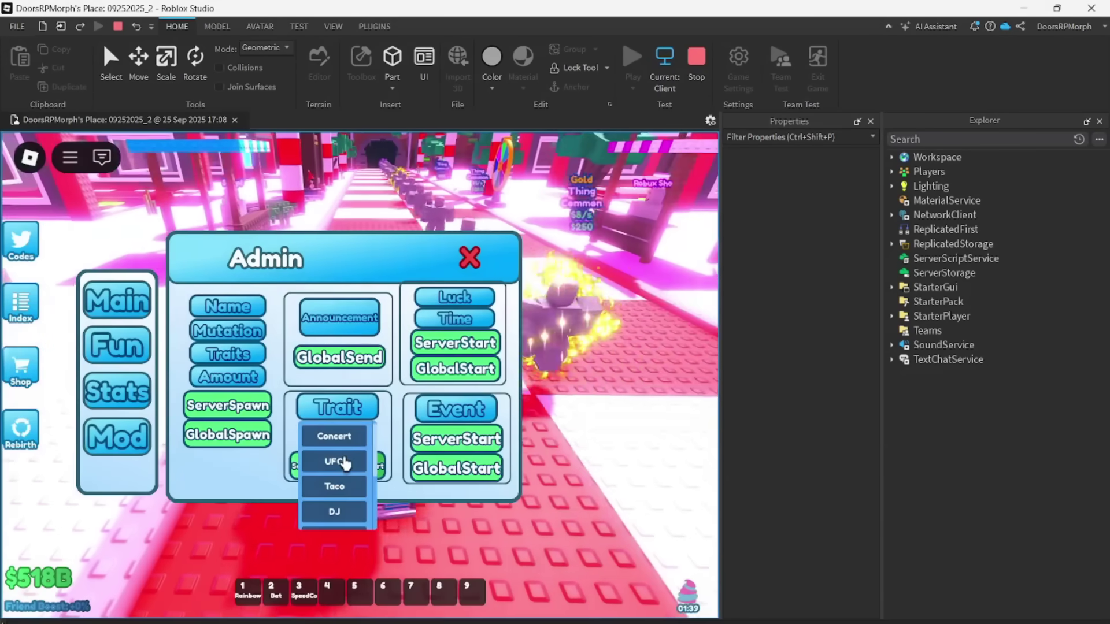
Start the UFO trait globally with its value at true, and close the Admin window
click(339, 461)
click(375, 469)
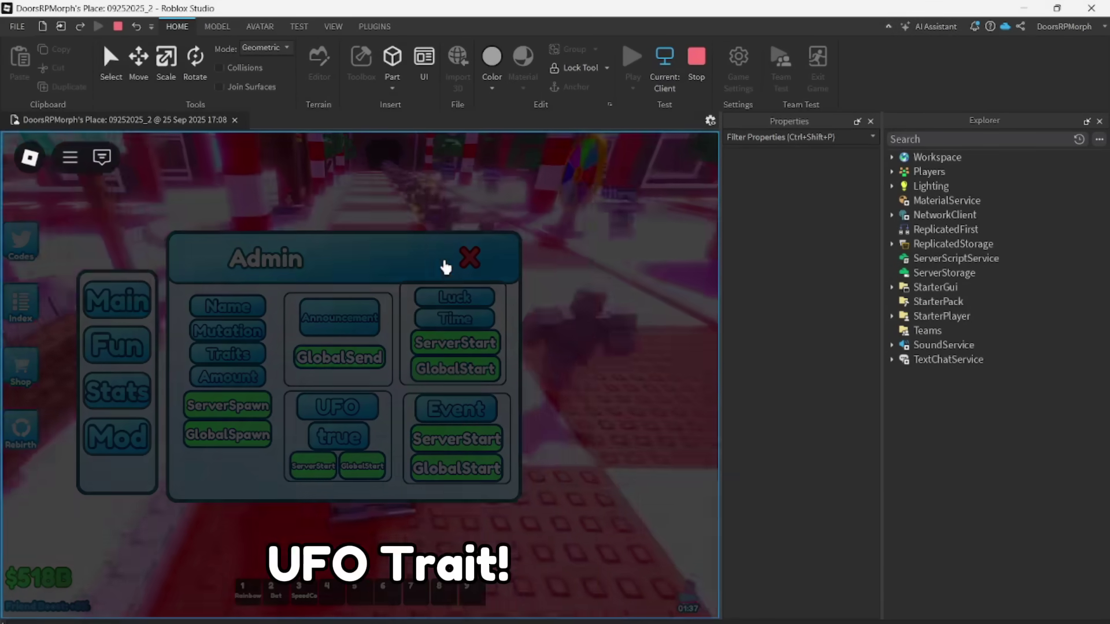
click(471, 260)
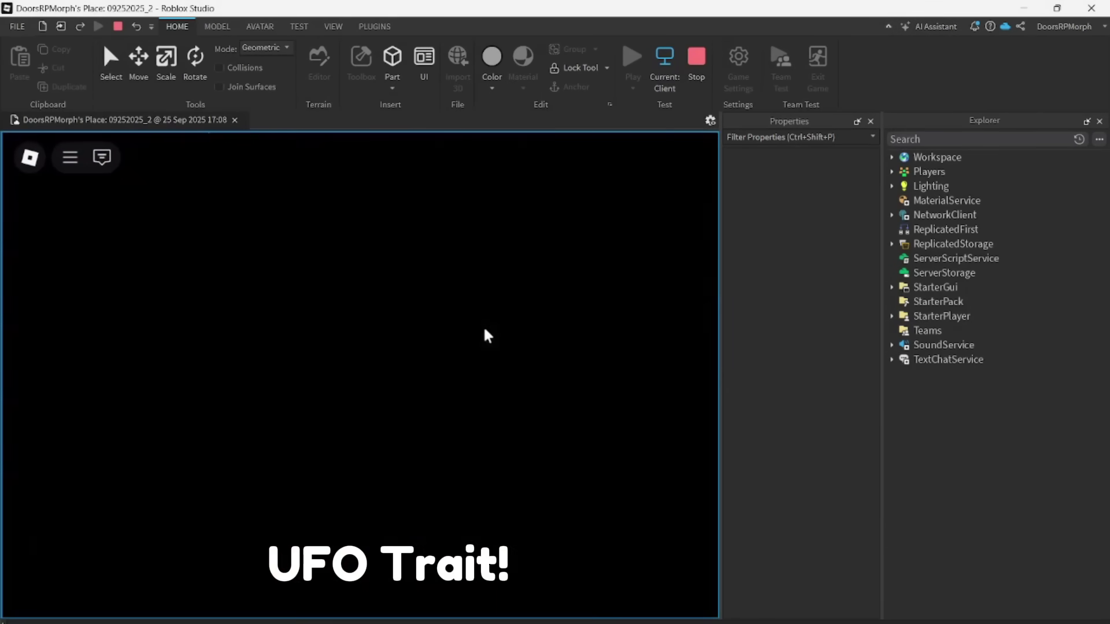
Move the character along the checkered walkway and examine the UFO trait on the passing Things from close up and above
key(w)
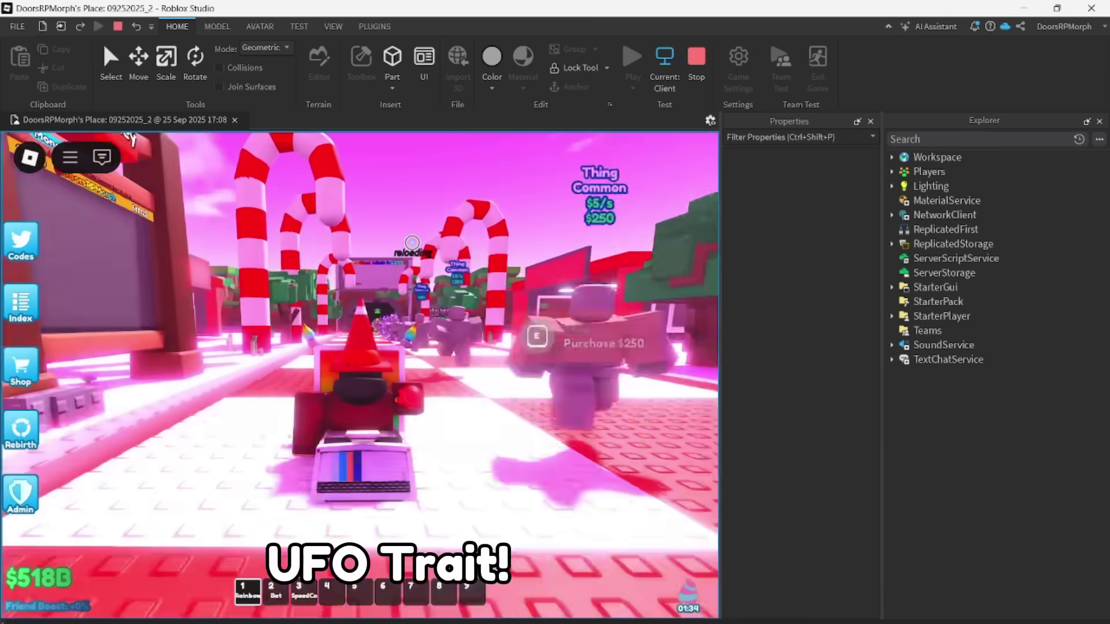
click(413, 223)
key(1)
key(w)
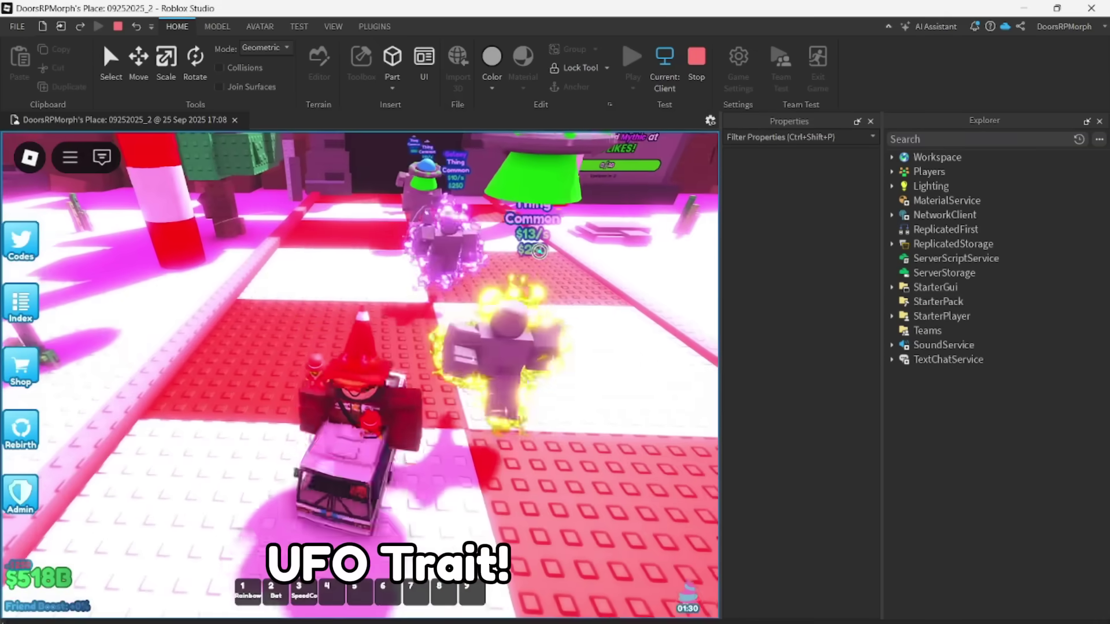
key(w)
key(a)
key(s)
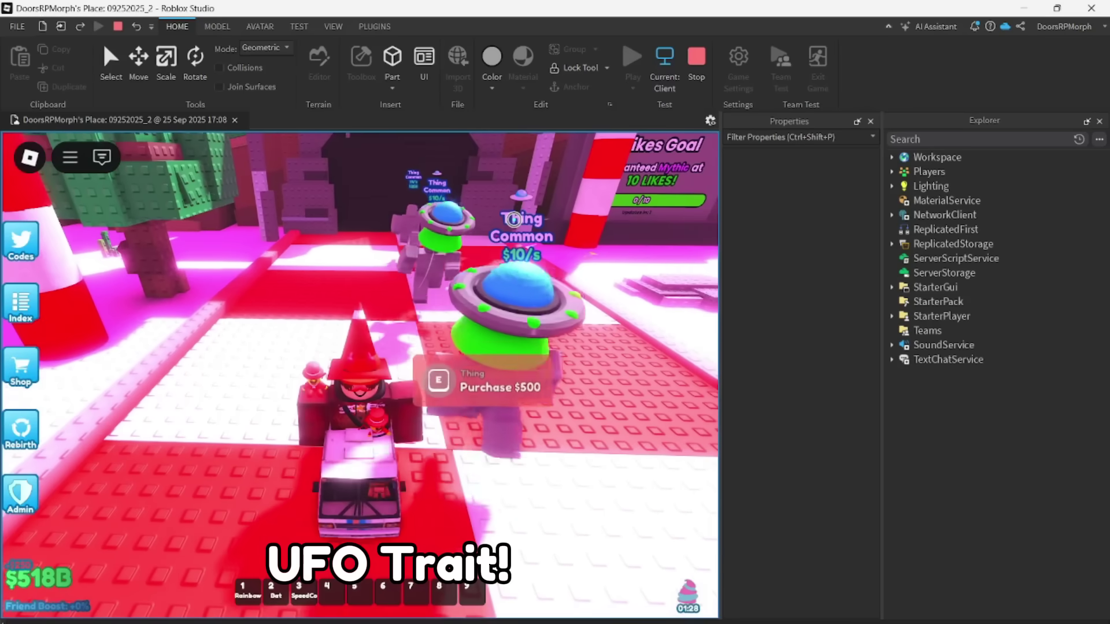
key(w)
scroll(514, 220, down, 3)
key(s)
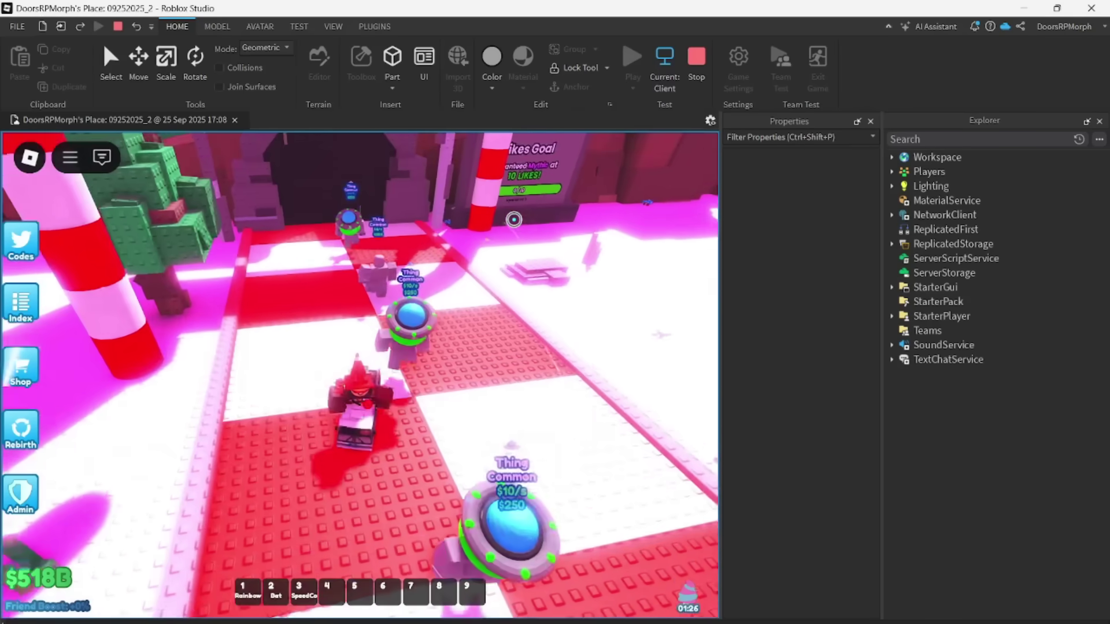
scroll(514, 219, down, 3)
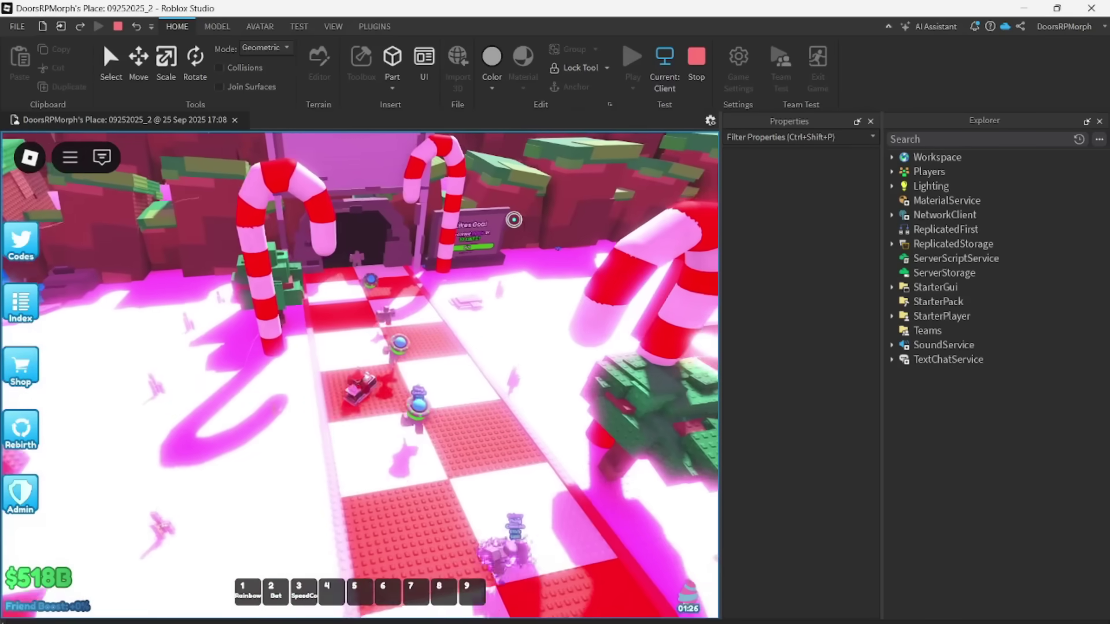
right_drag(514, 220, 514, 220)
key(w)
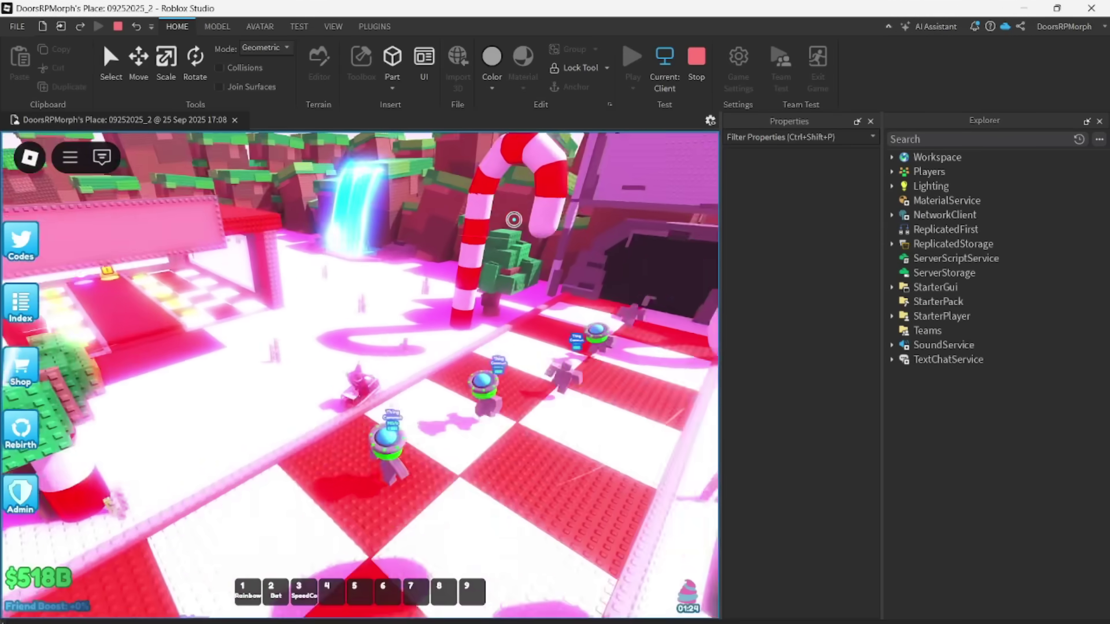
scroll(514, 219, up, 3)
key(s)
key(d)
key(s)
key(d)
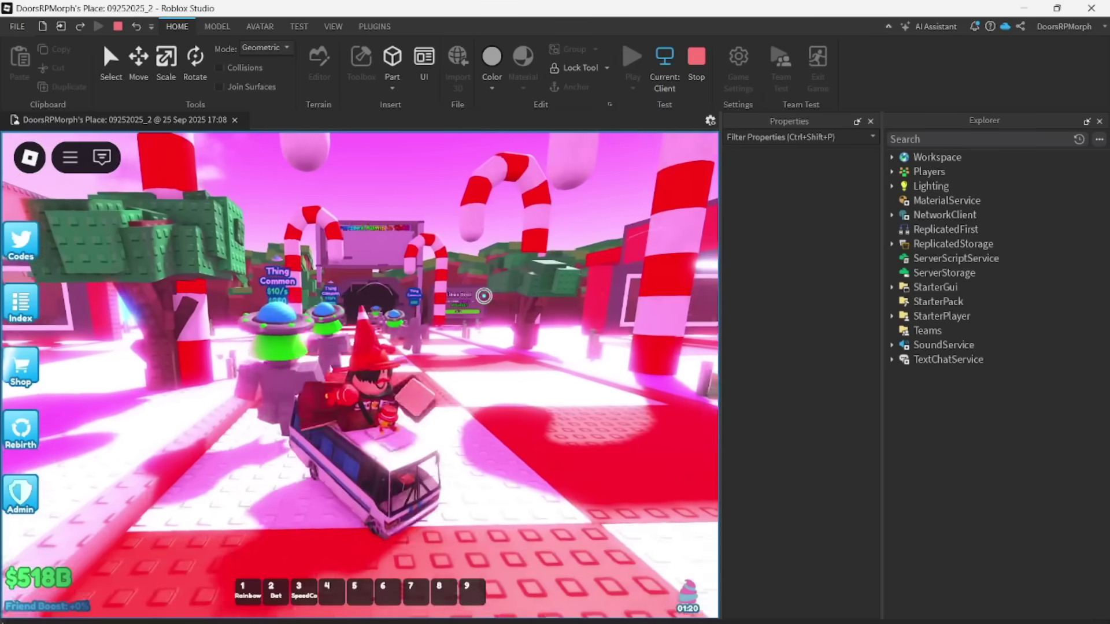
Cross the map with the character using the Rainbow item, view the player's base, and stop the playtest
right_drag(484, 296, 457, 291)
key(w)
key(w)
key(1)
click(457, 291)
key(w)
key(1)
scroll(462, 293, down, 3)
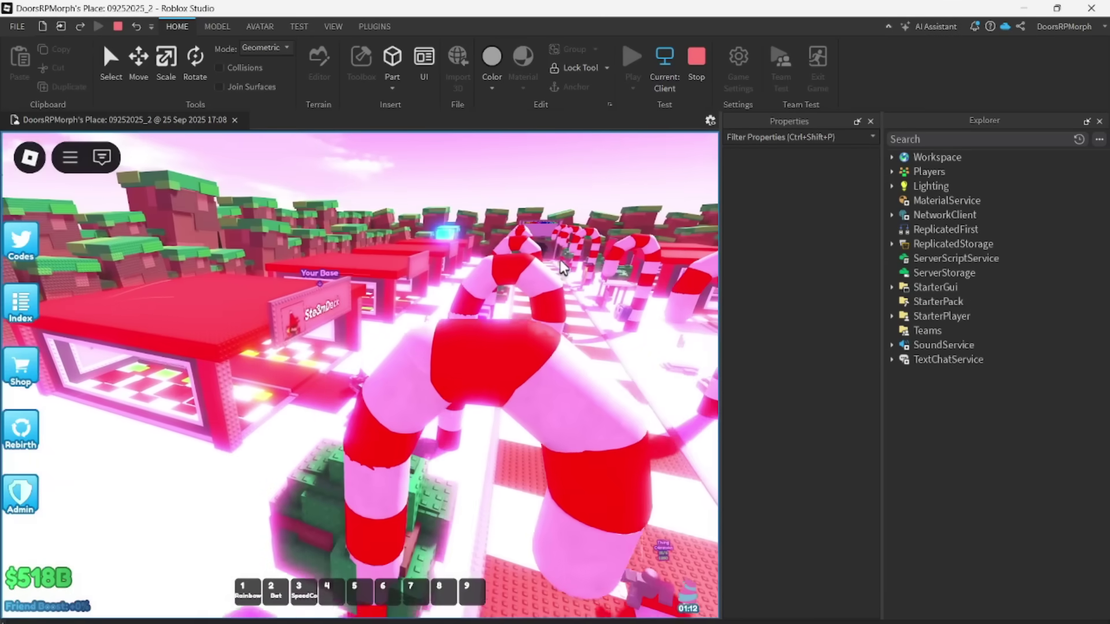
scroll(521, 260, up, 1)
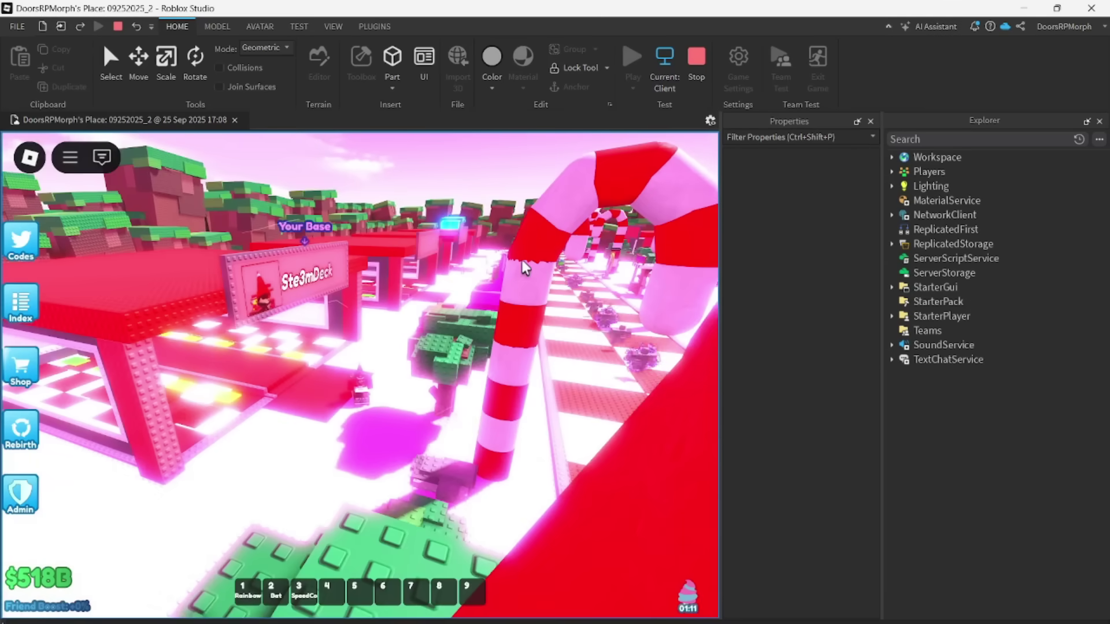
click(701, 65)
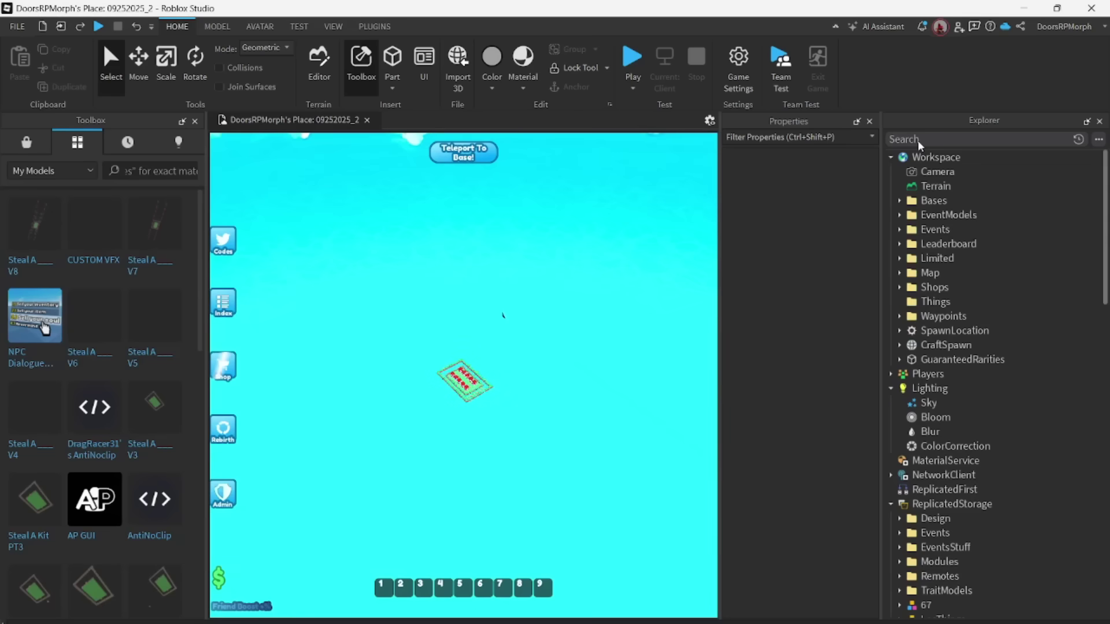
click(918, 140)
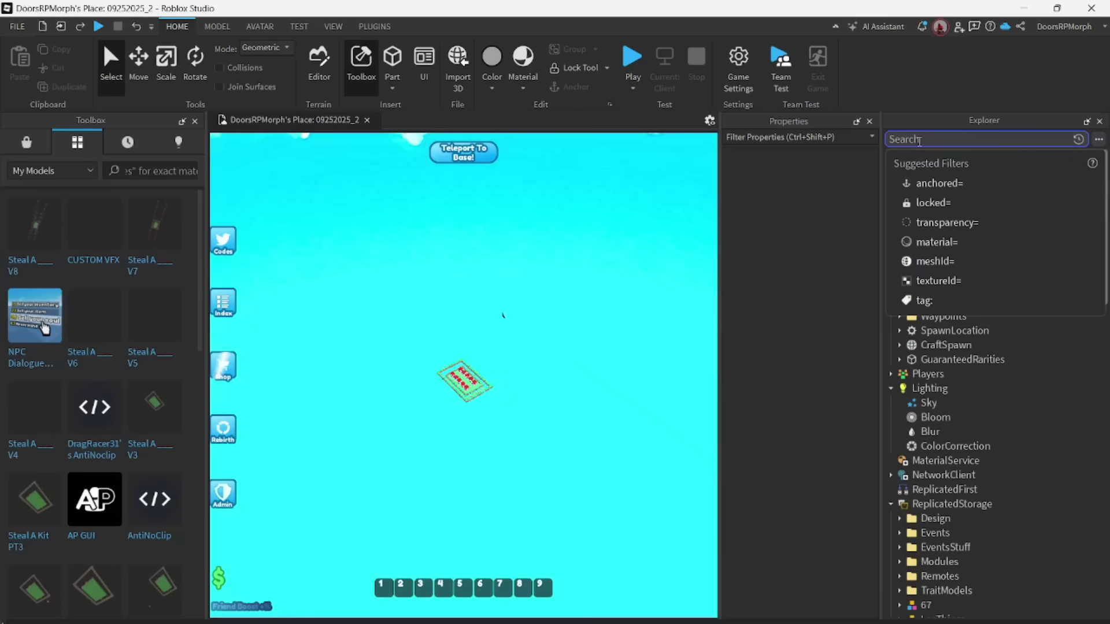
text(limite)
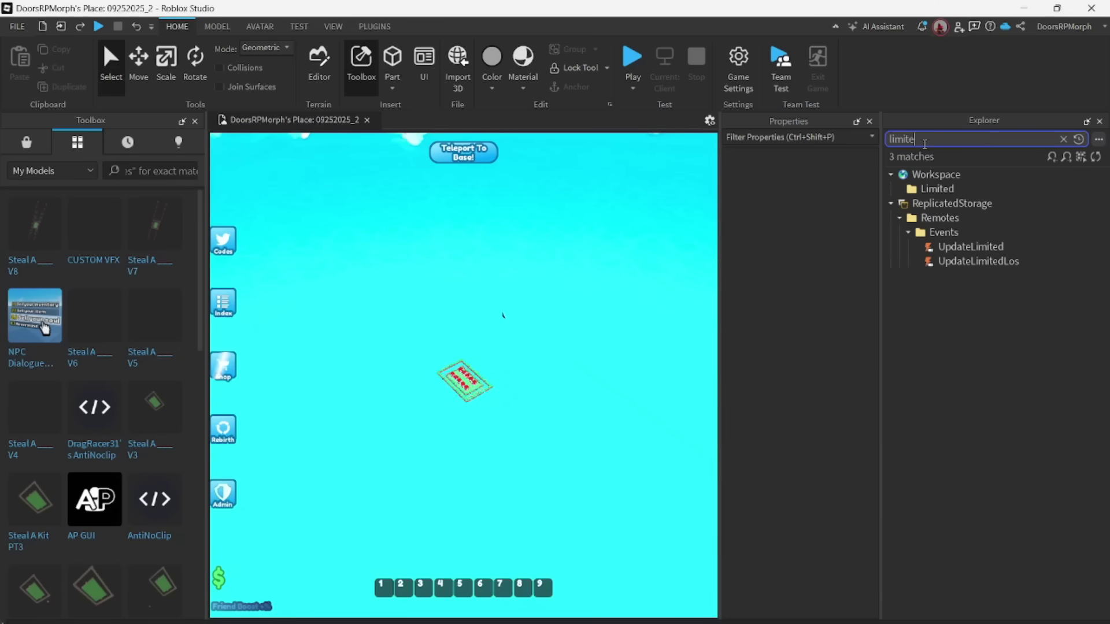
key(BackSpace)
key(BackSpace)
key(BackSpace)
key(BackSpace)
key(BackSpace)
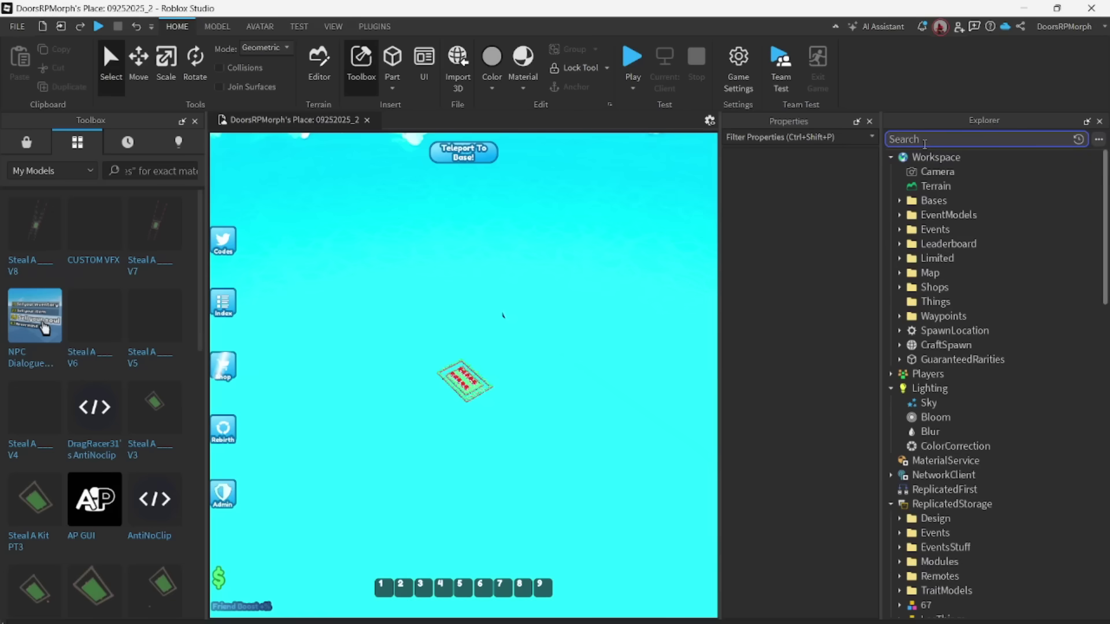
Search the Explorer for "buya", open the BuyableThings script and review the ThingTypes entries down to the "67" item
text(buya)
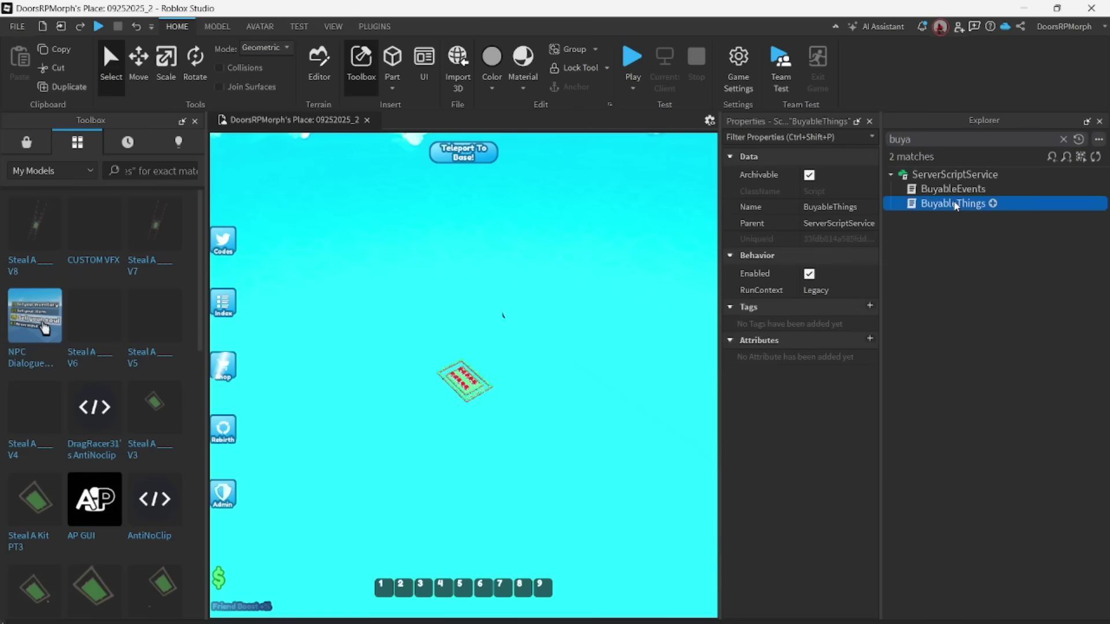
double_click(957, 204)
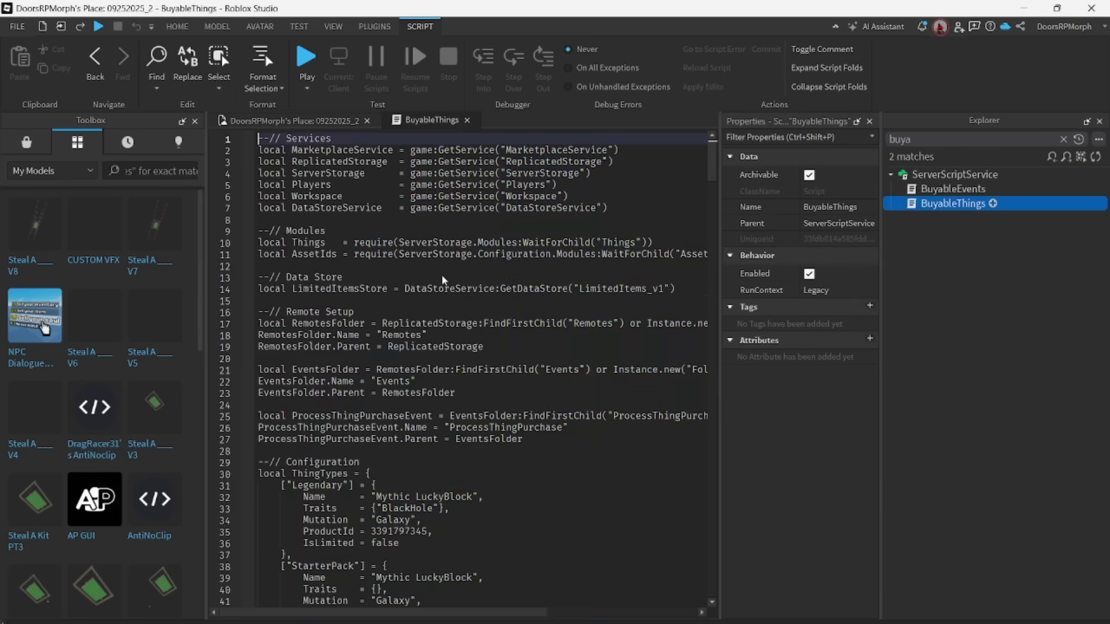
scroll(434, 240, down, 9)
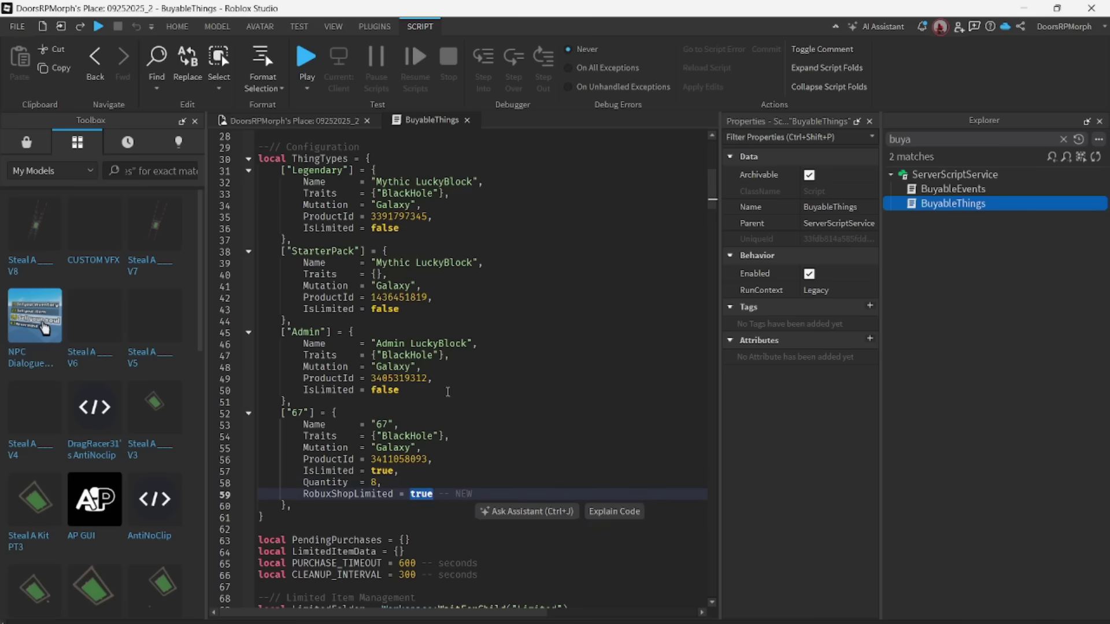
Return to the place's 3D view and examine the bases, the walkway and the Craft Machine
click(283, 122)
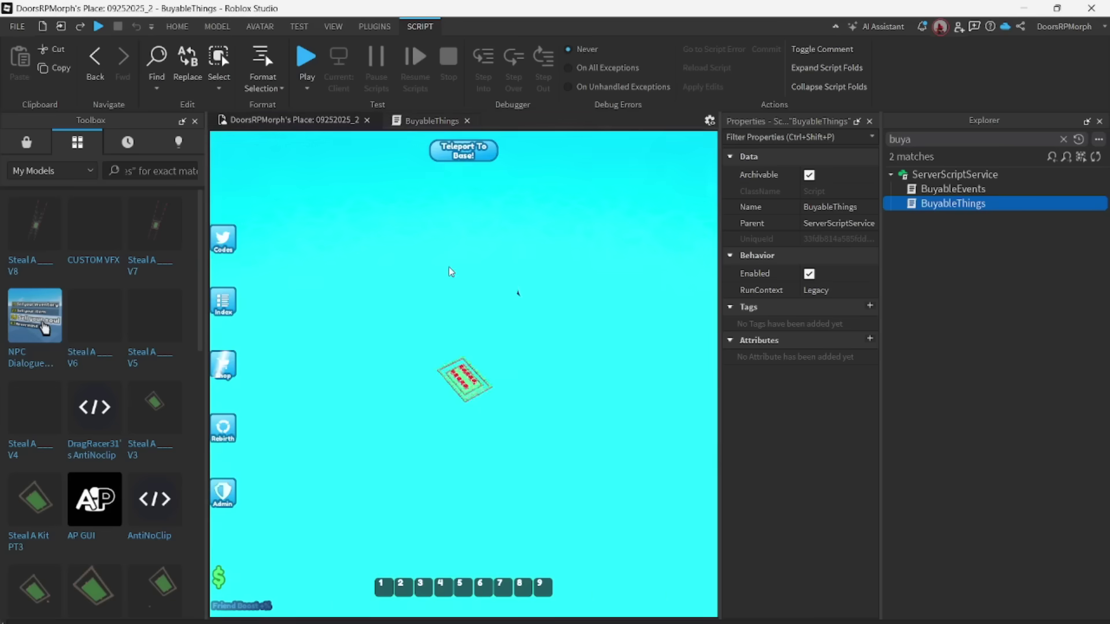
key(f)
click(591, 275)
right_drag(591, 275, 500, 268)
key(w)
key(w)
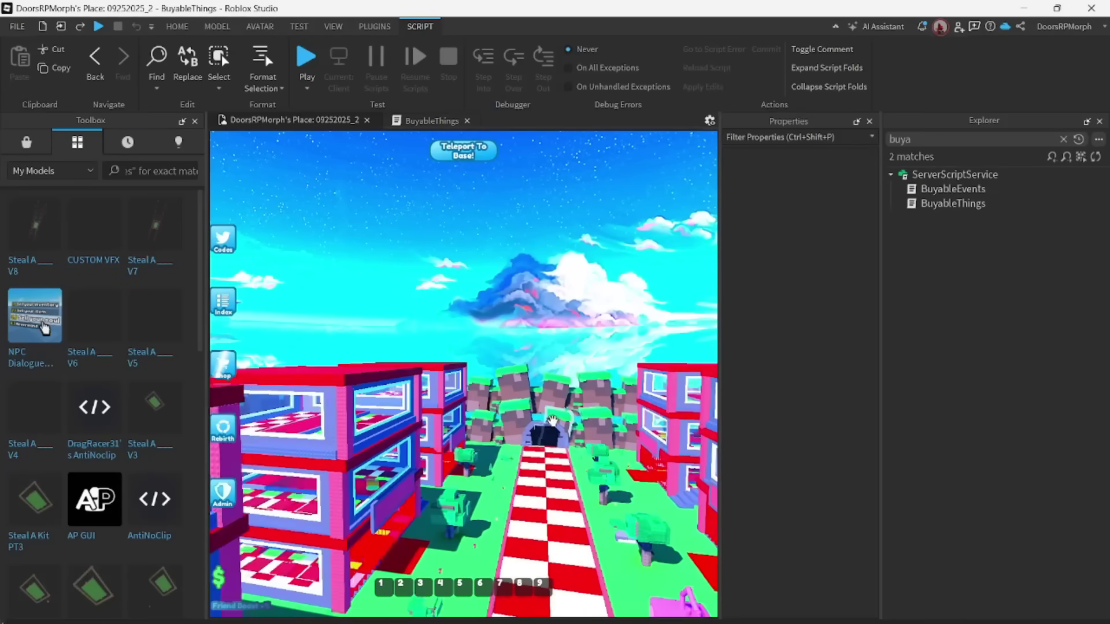
mouse_move(560, 446)
right_down()
mouse_move(557, 426)
mouse_move(565, 448)
right_up()
key(w)
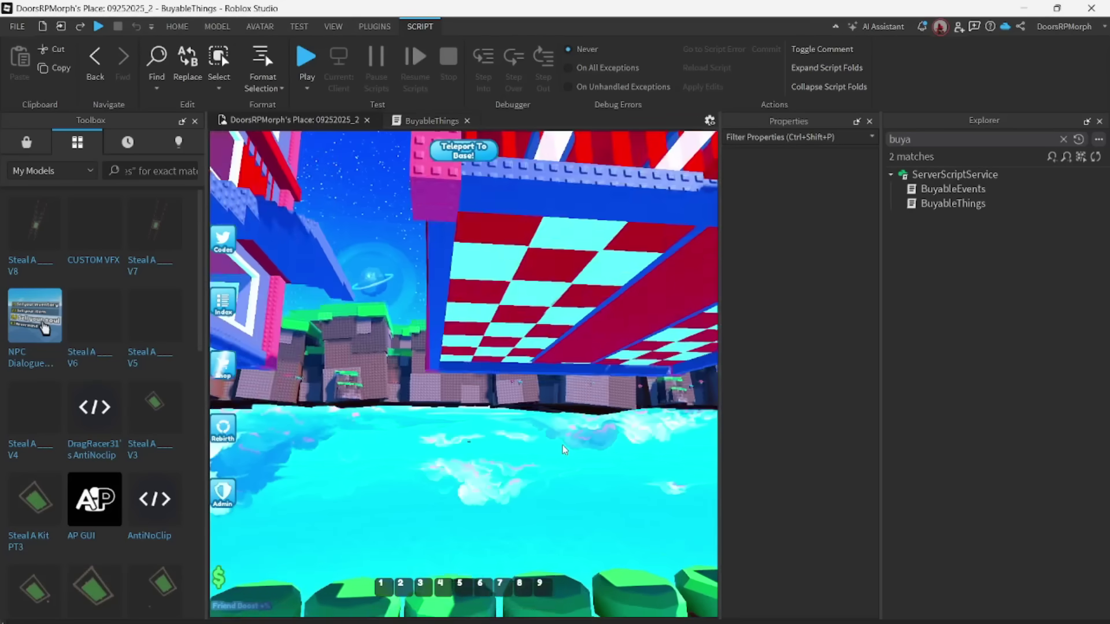
click(557, 580)
right_drag(557, 580, 592, 520)
key(e)
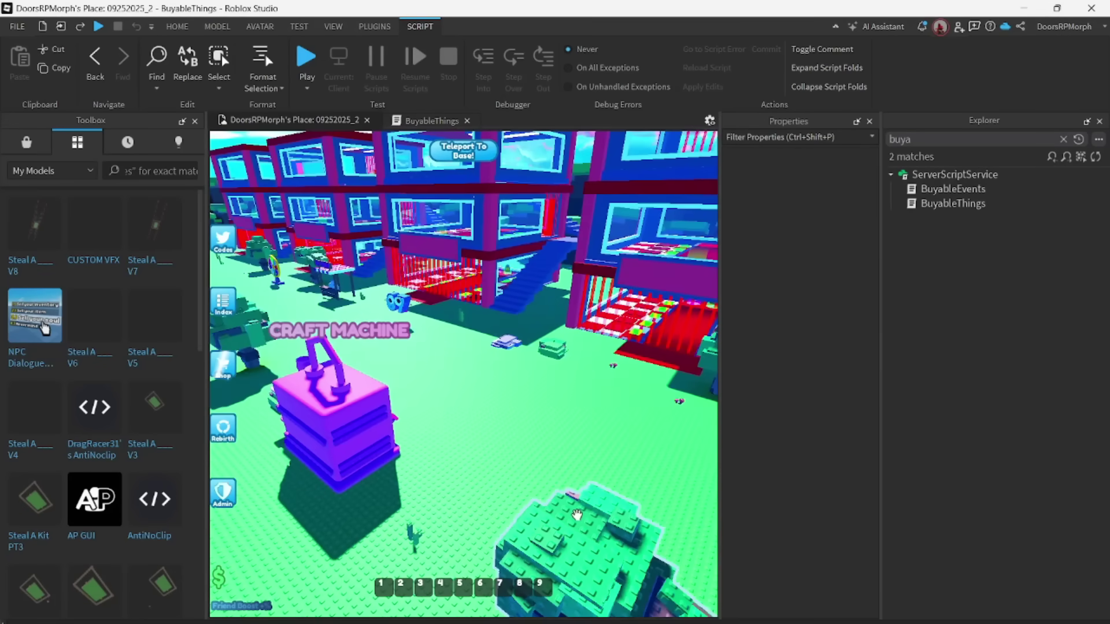
right_drag(527, 303, 527, 324)
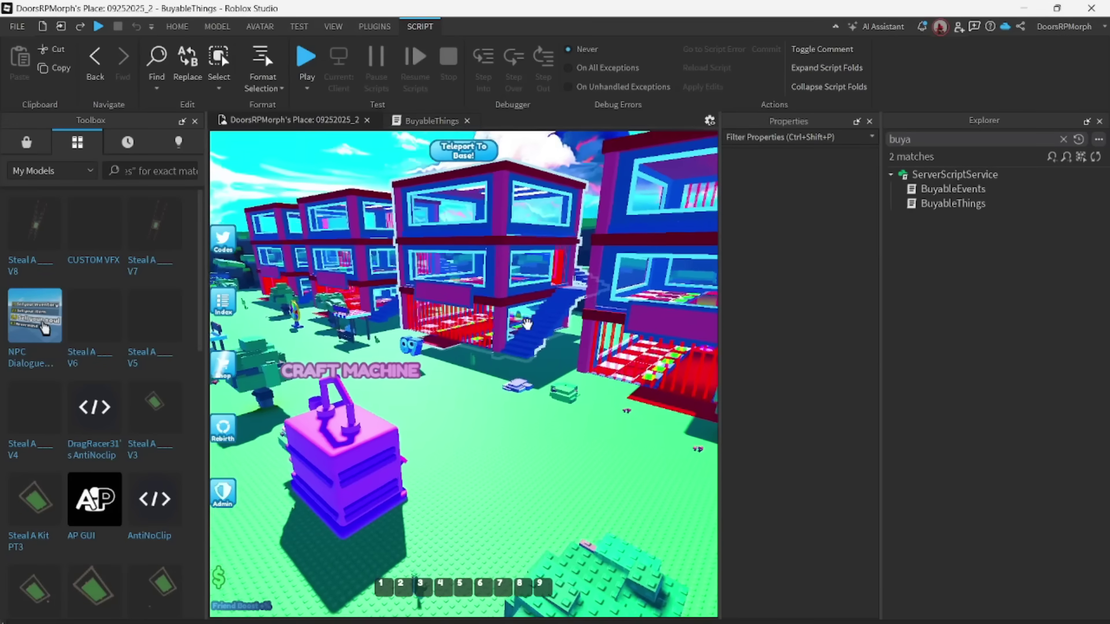
Clear the Explorer search and check the nested Model with the ThickBorder parts under Decore
key(BackSpace)
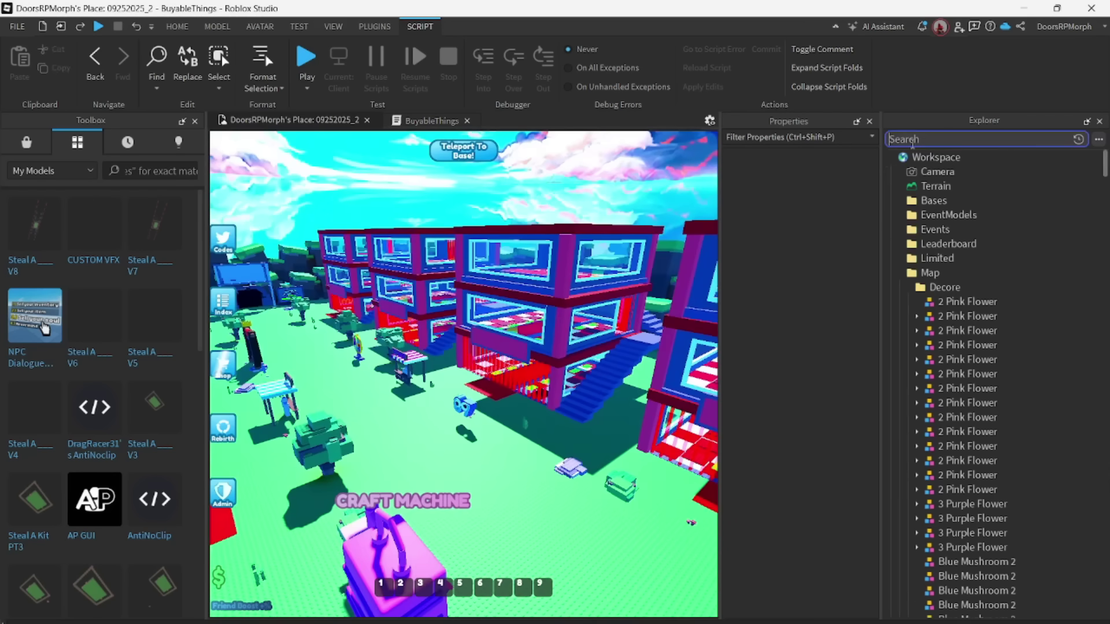
right_drag(364, 228, 365, 227)
key(ctrl+z)
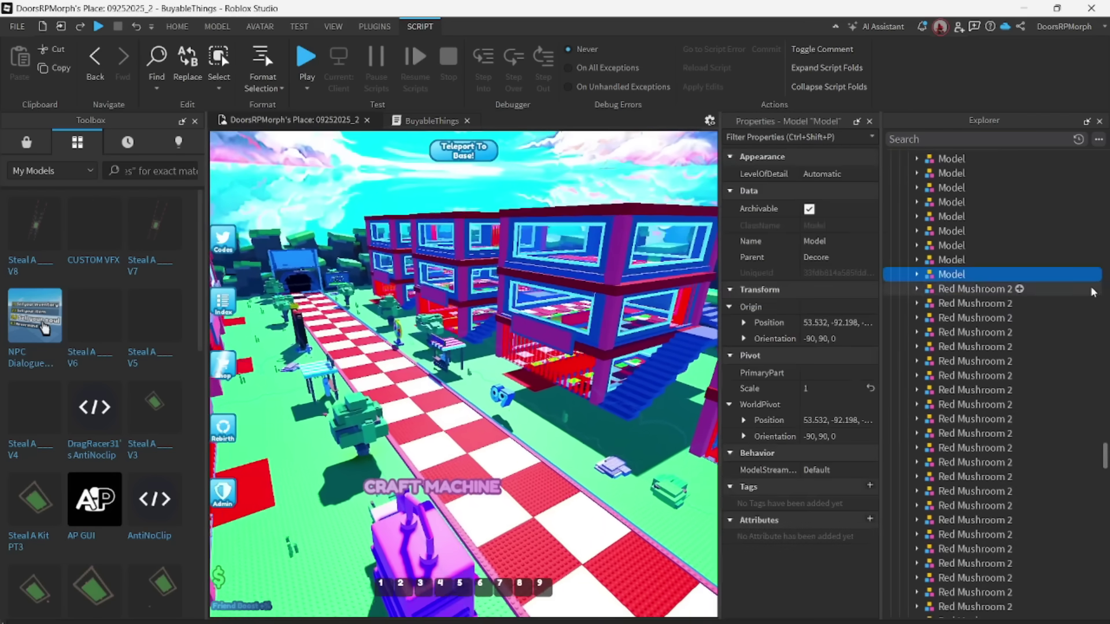
click(924, 289)
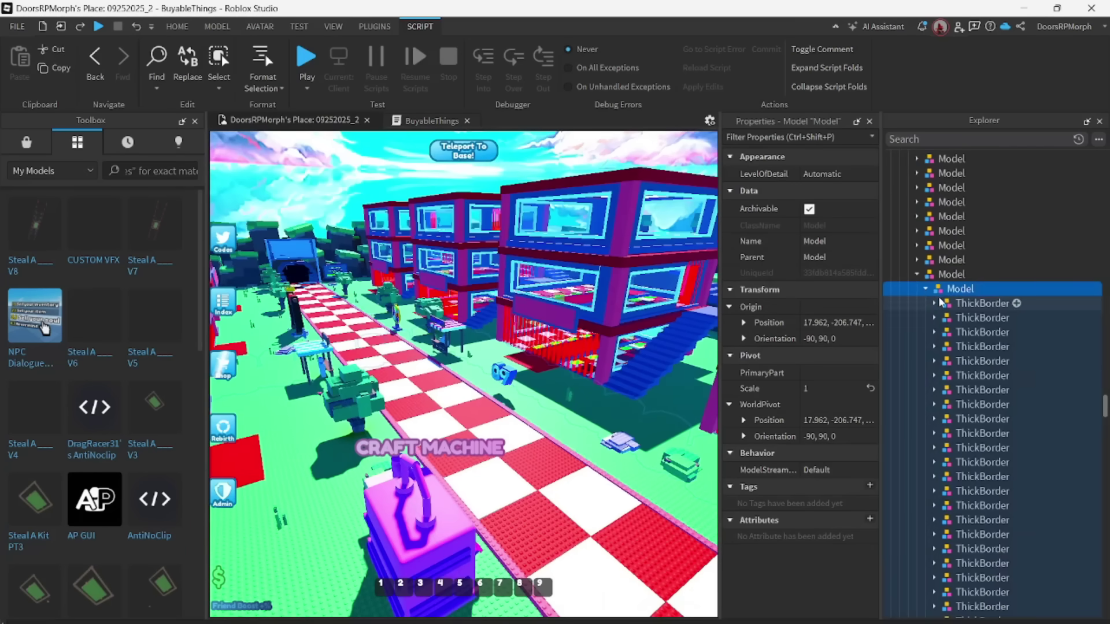
key(Delete)
Examine the spin wheel and the shop stalls beside the checkered walkway
right_drag(453, 329, 454, 329)
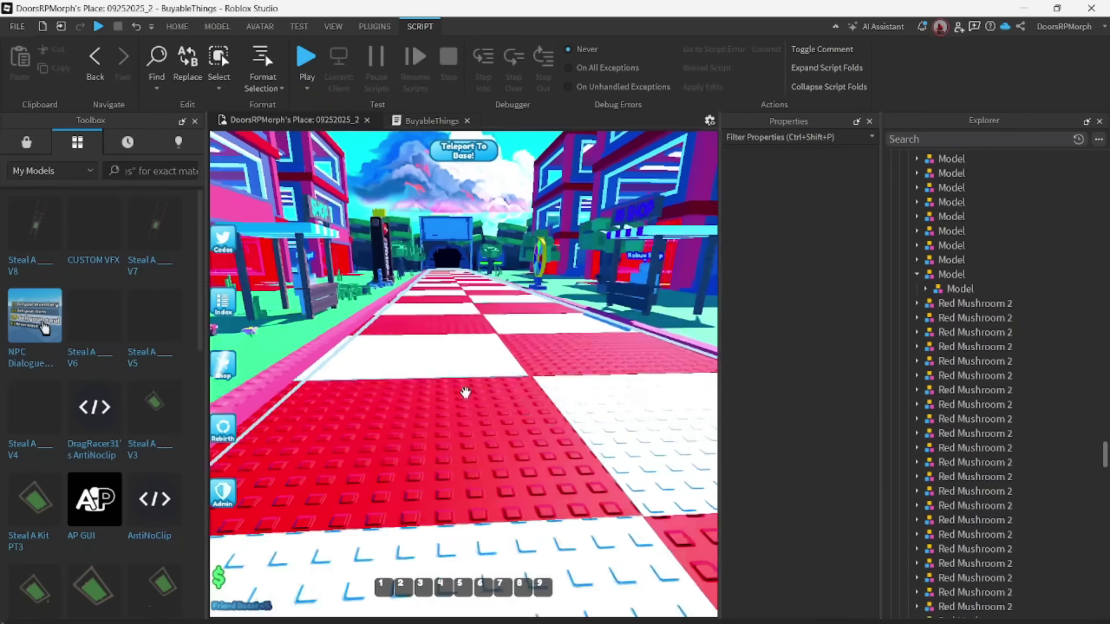
key(w)
right_drag(527, 298, 528, 341)
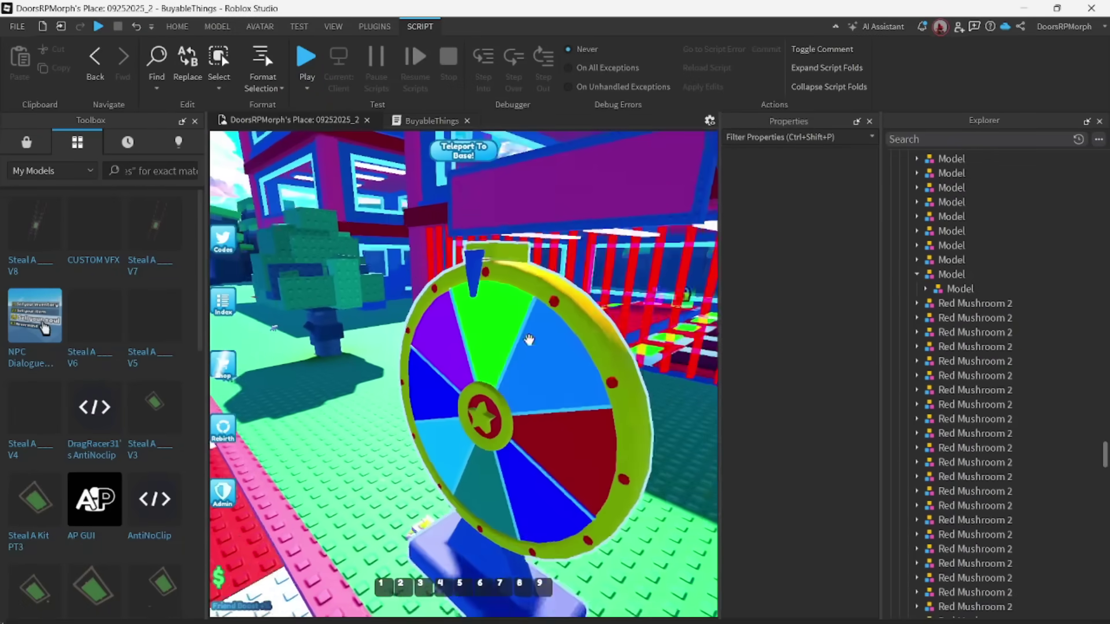
key(s)
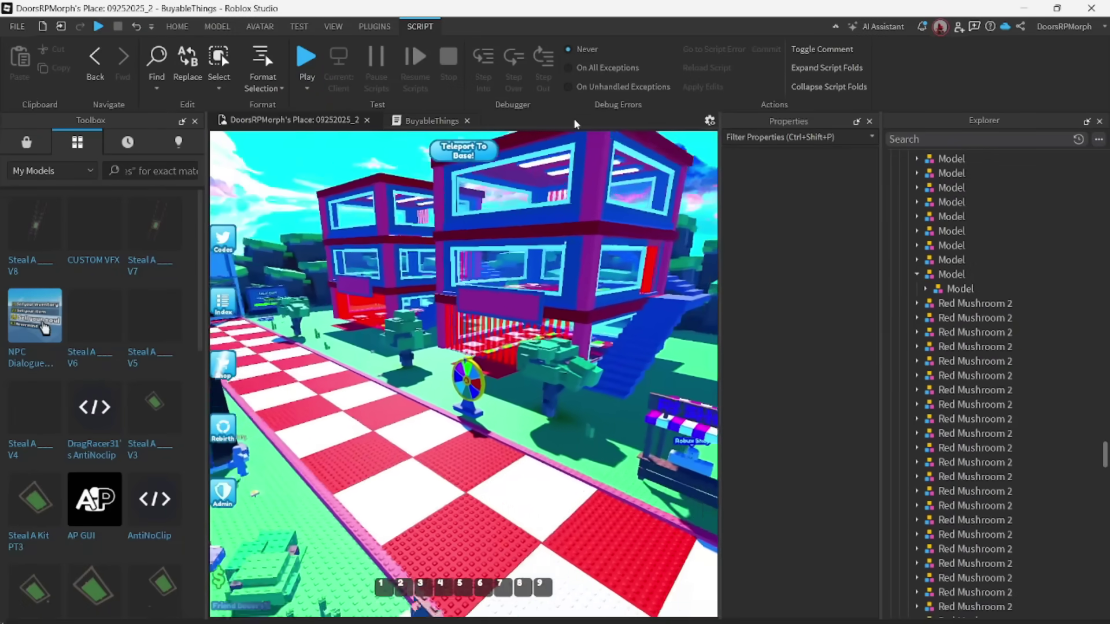
key(s)
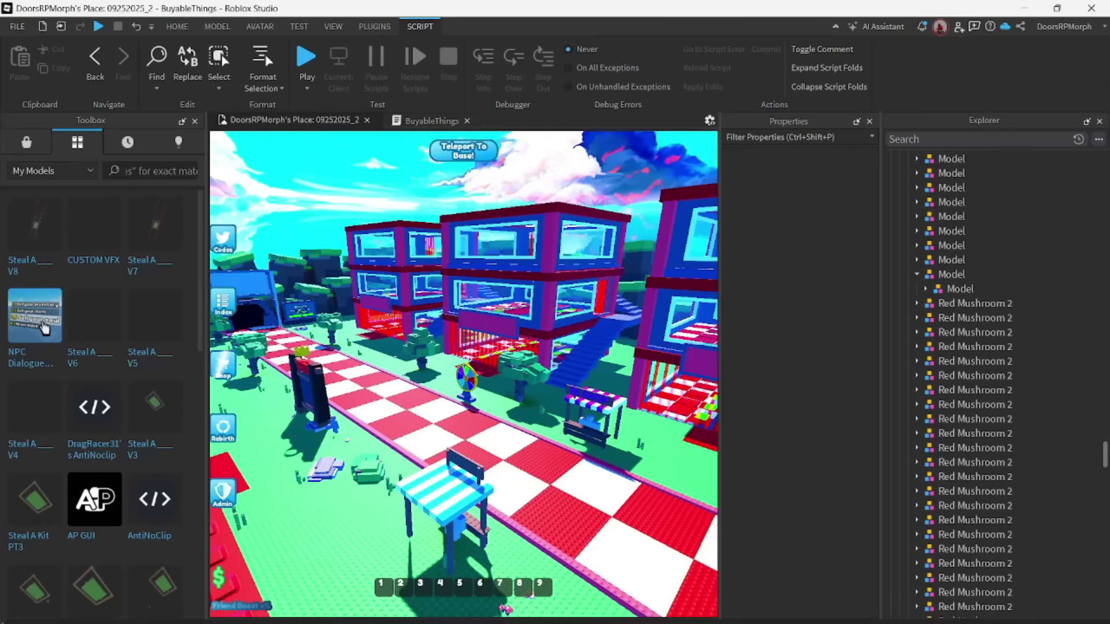
Collapse the Map folder under Workspace in the Explorer
scroll(1044, 245, up, 6)
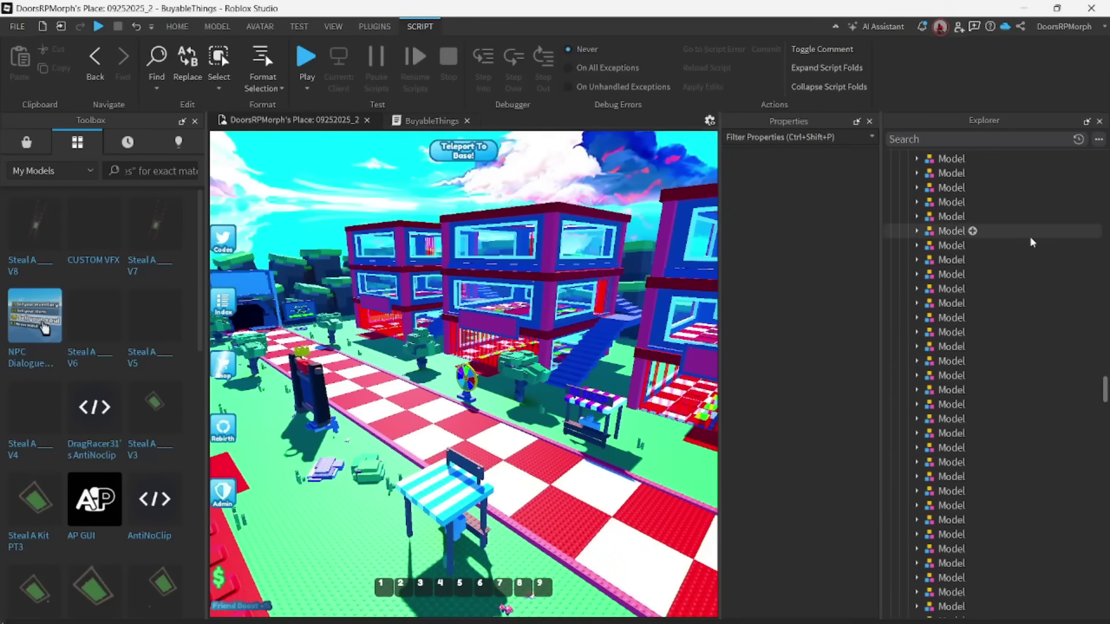
drag(1105, 393, 1104, 156)
click(900, 273)
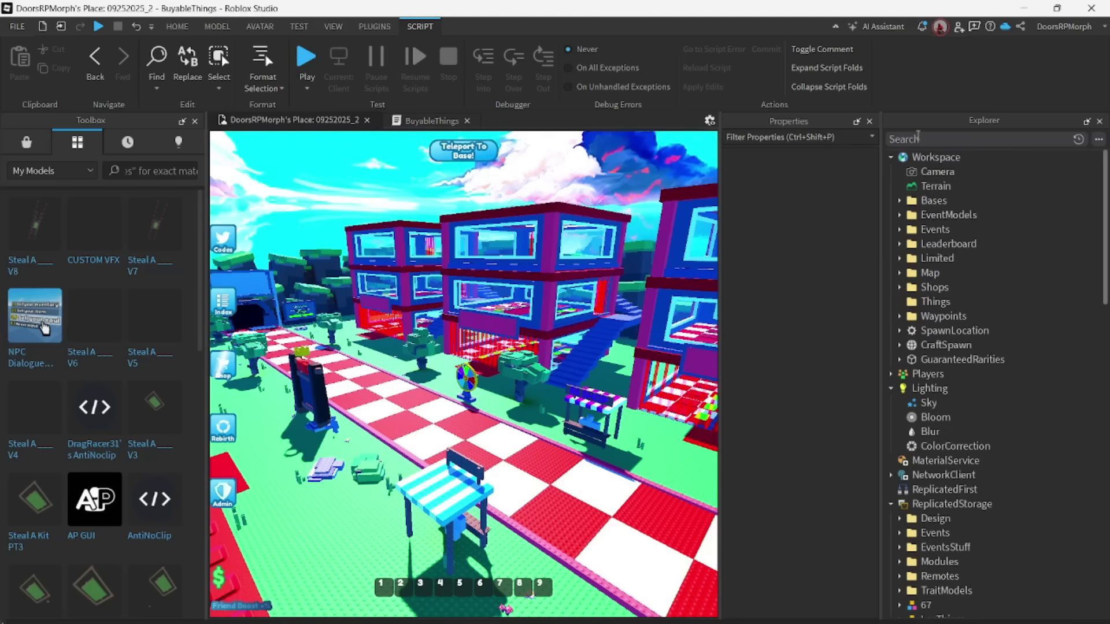
Search the Explorer for "white", open the Whitelist module and select the user ID in its table
text(white)
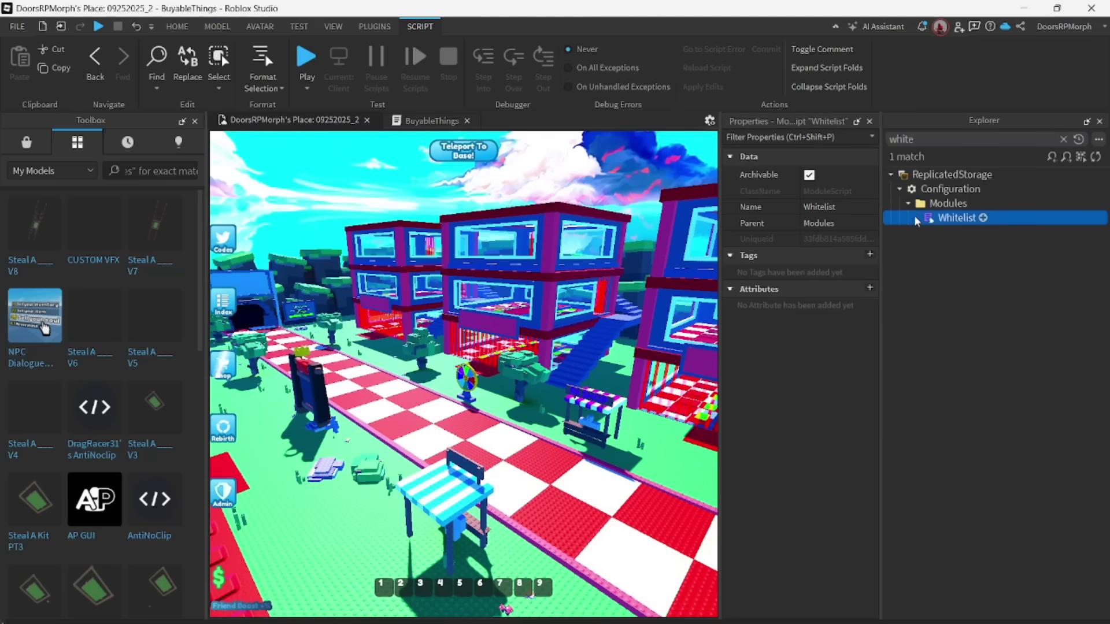
double_click(915, 218)
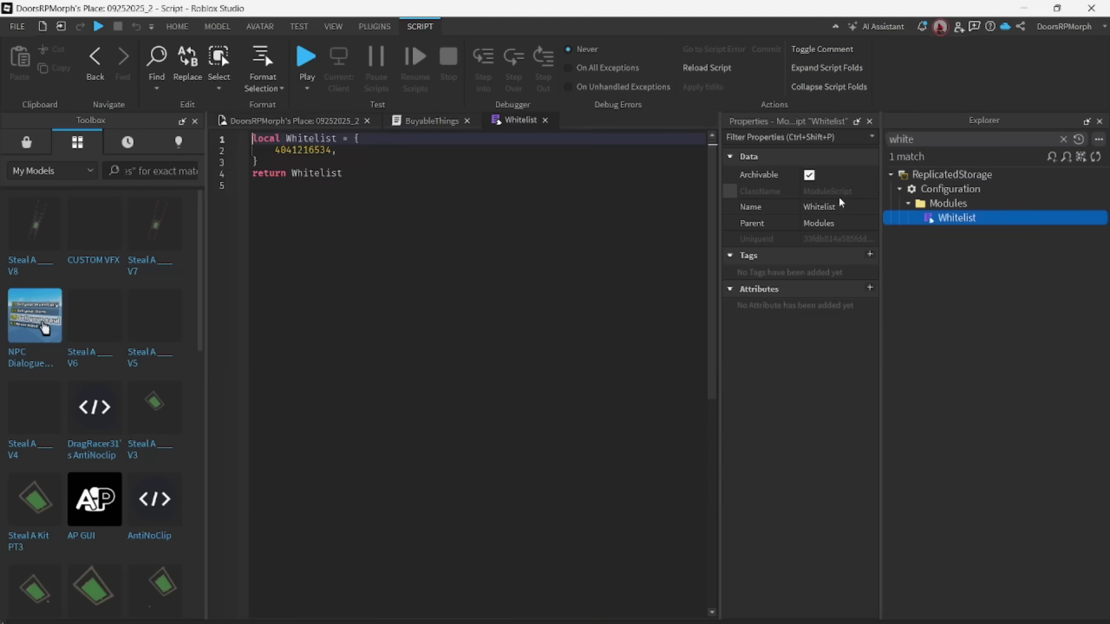
double_click(285, 150)
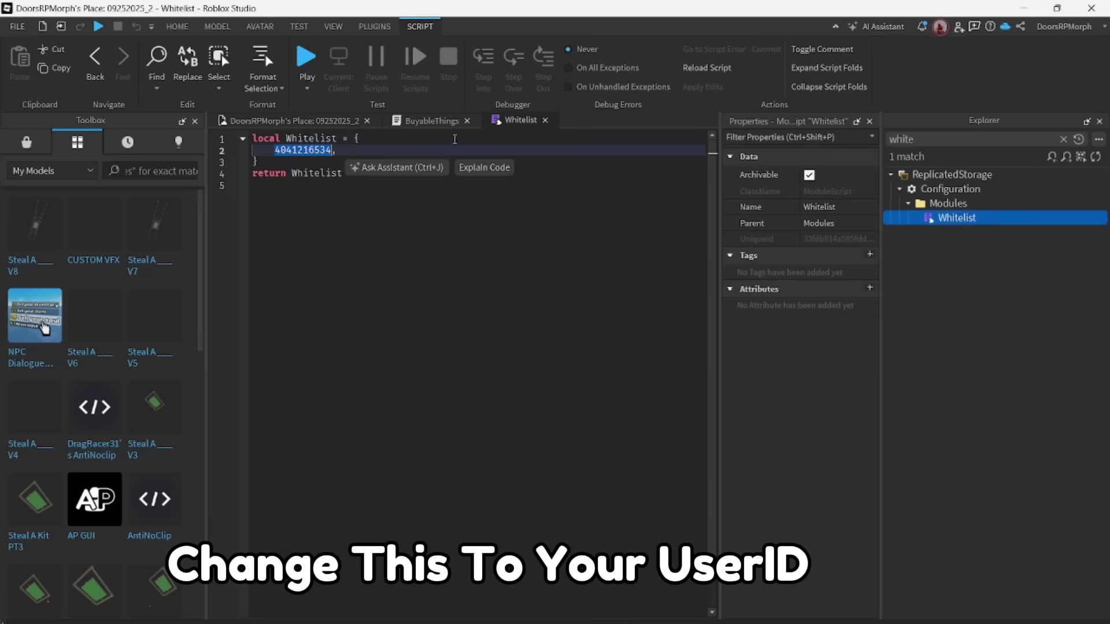
Close the Whitelist and BuyableThings scripts and clear the Explorer search
click(316, 121)
click(534, 120)
click(545, 120)
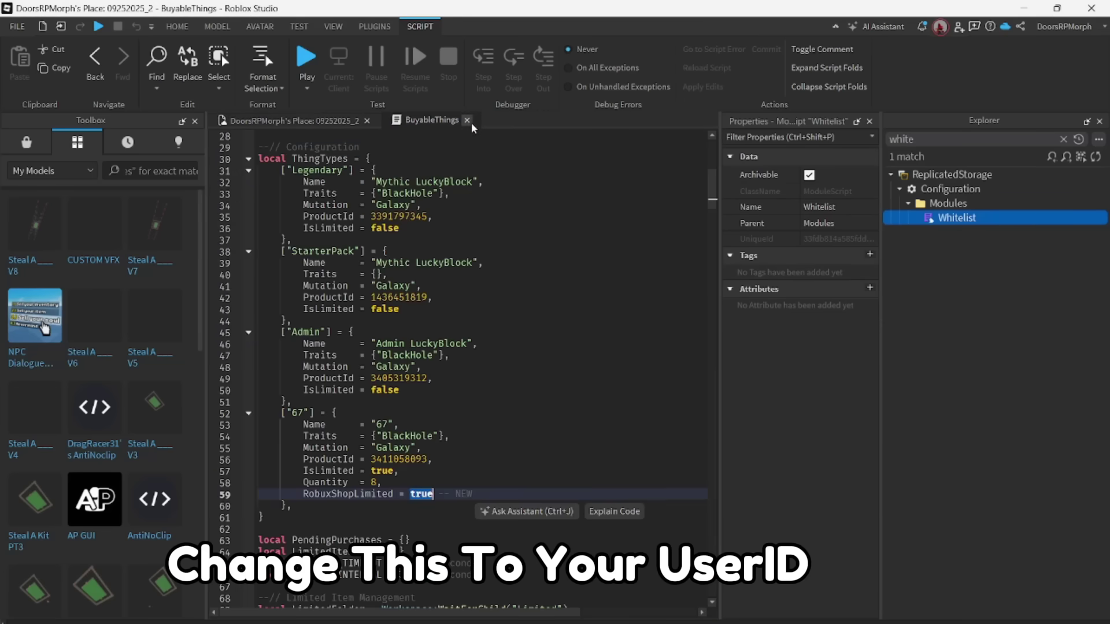
click(467, 120)
click(1063, 139)
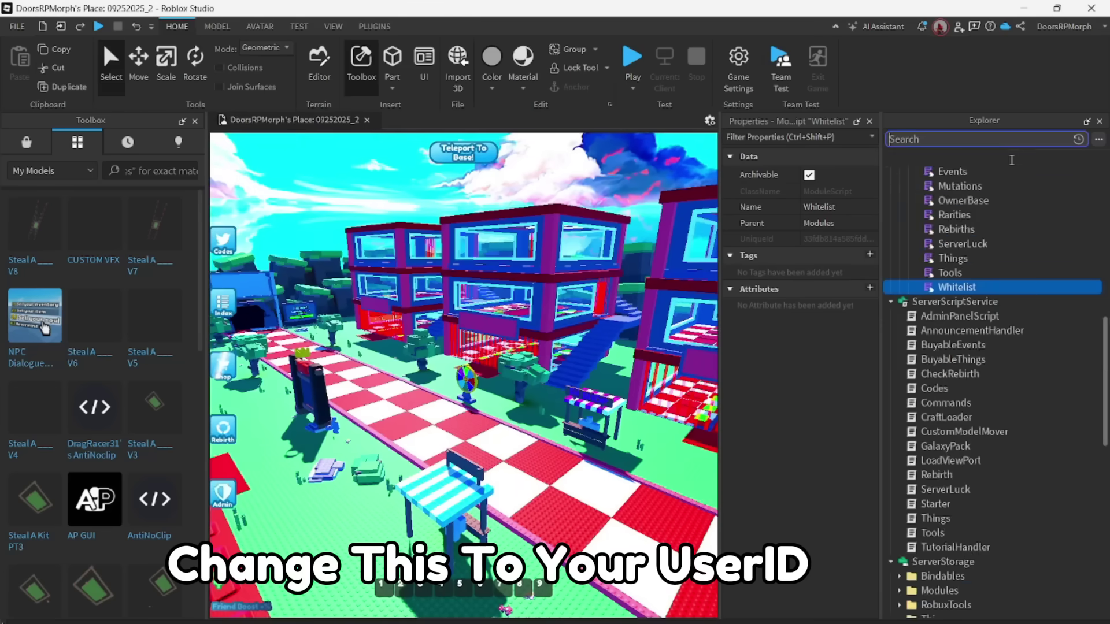
Expand RobuxShopGui in the Explorer and make its RobuxShopFrame visible
scroll(1010, 257, down, 12)
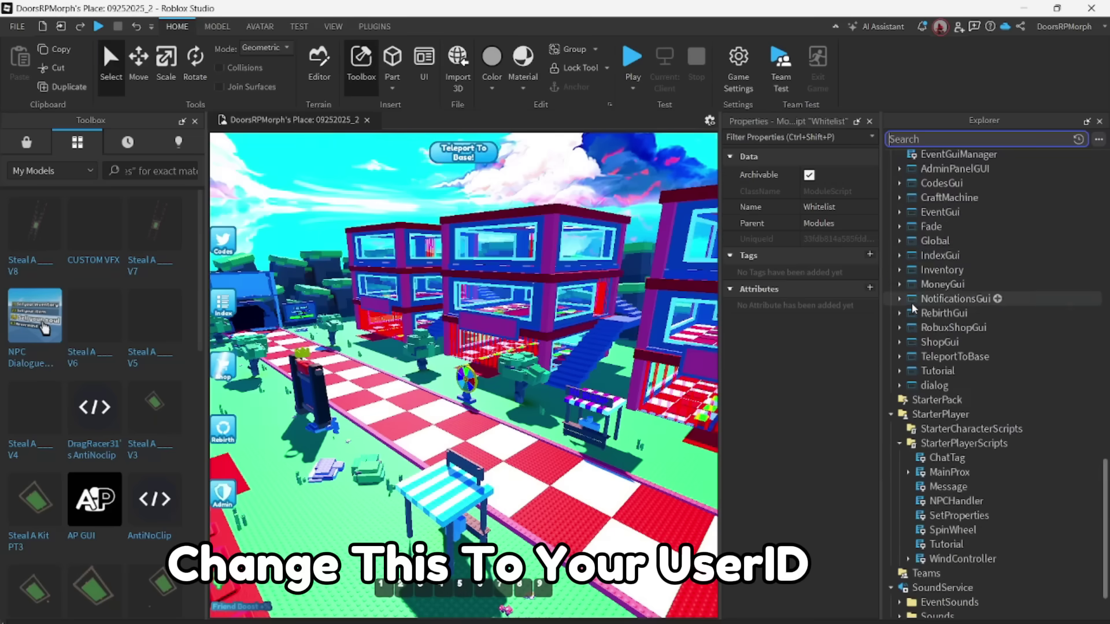
click(900, 327)
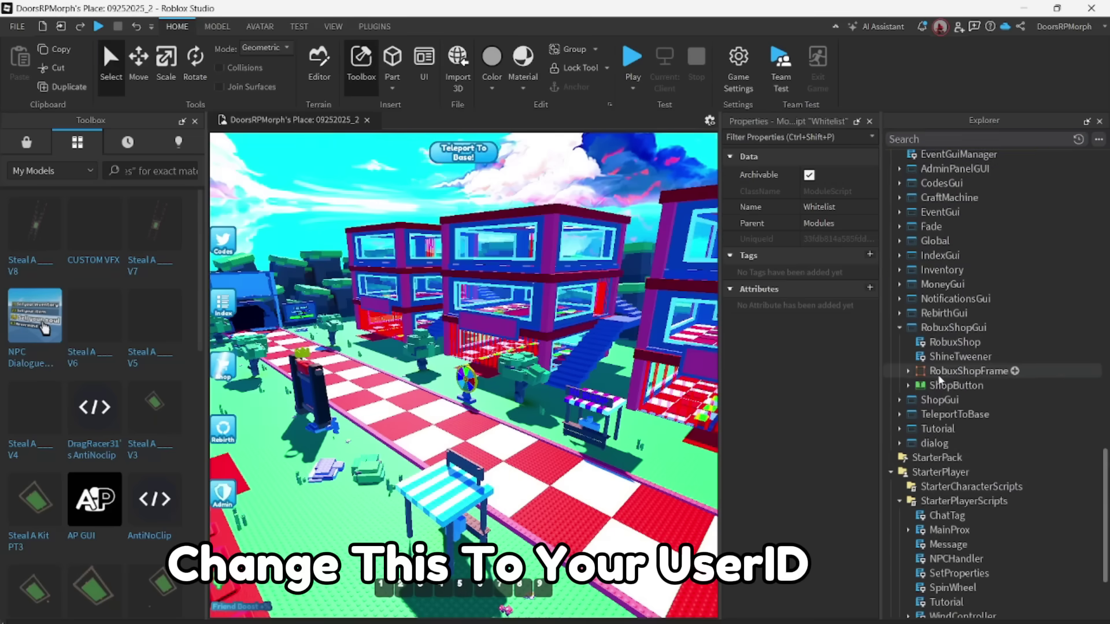
click(968, 371)
click(804, 350)
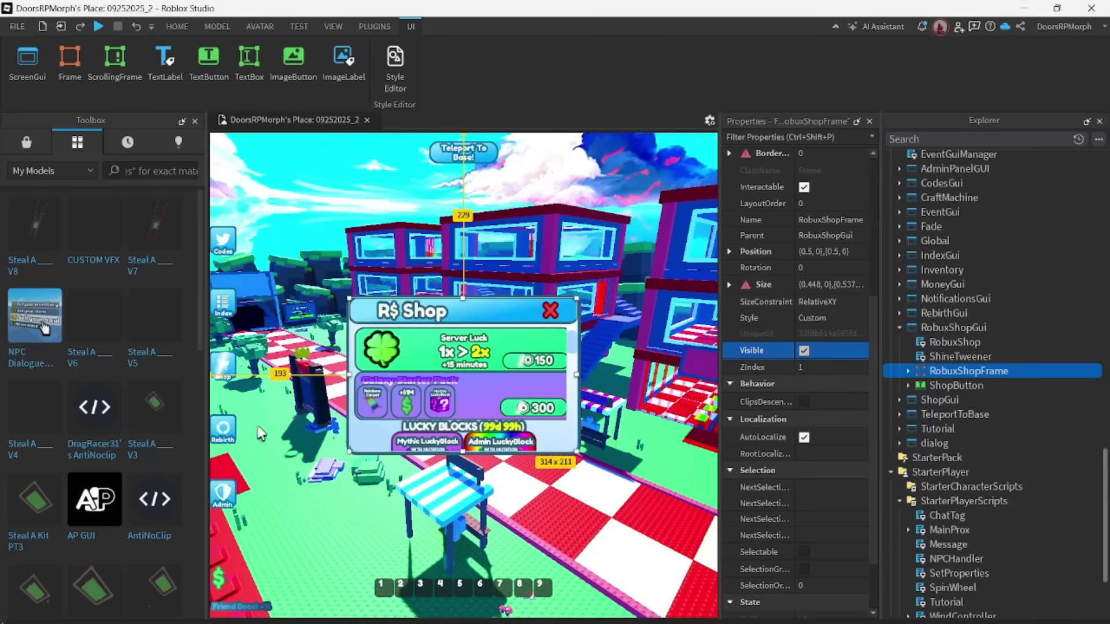
Look through the R$ Shop's products and gamepasses, then hide RobuxShopFrame and deselect it
scroll(464, 363, down, 6)
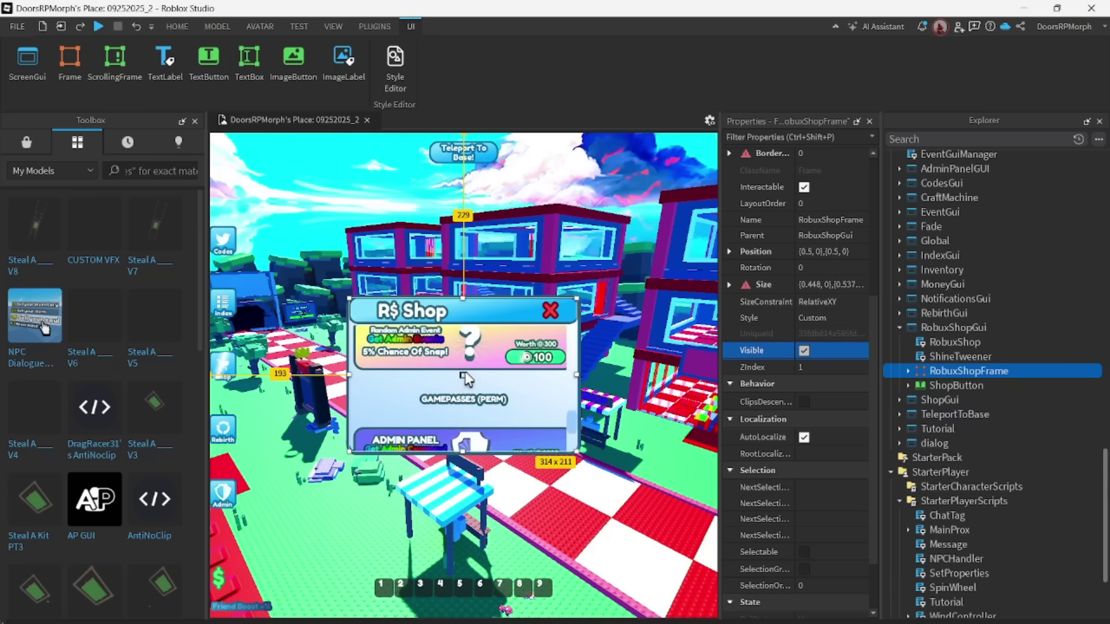
scroll(471, 370, up, 2)
scroll(488, 370, up, 2)
scroll(503, 369, down, 4)
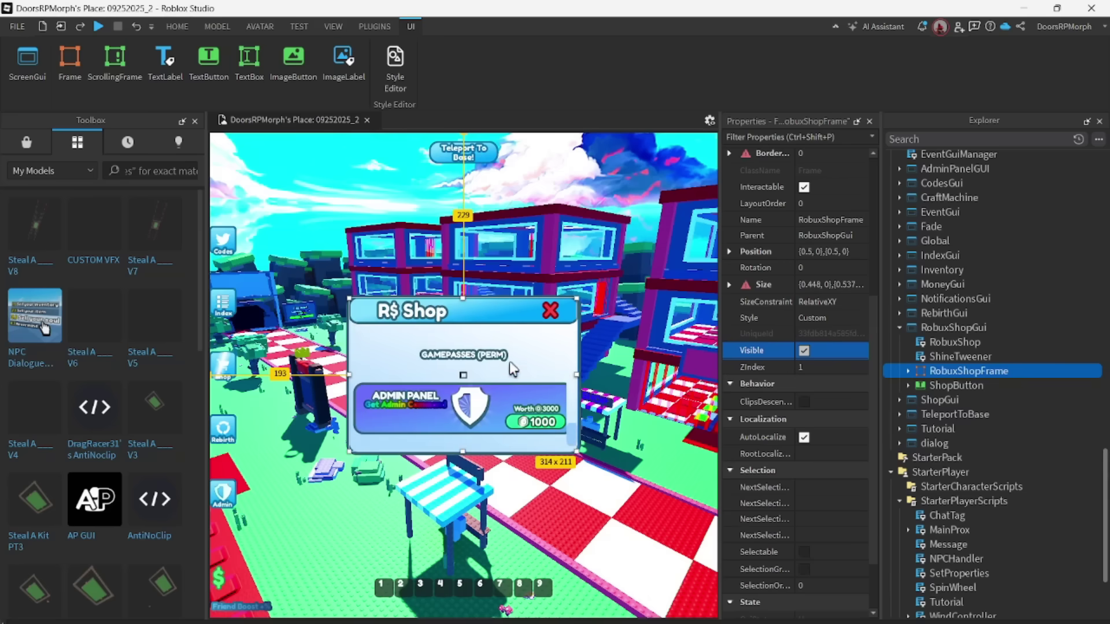
scroll(520, 431, up, 5)
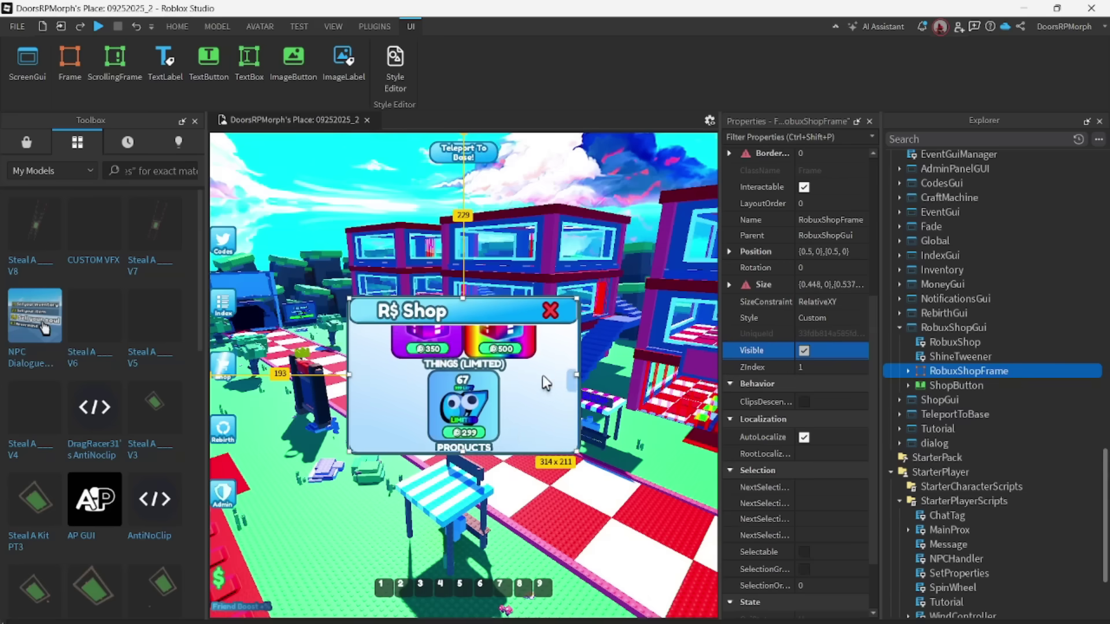
click(802, 350)
right_drag(622, 293, 623, 293)
click(623, 293)
Search the Explorer for "white", open the Whitelist module and remove the user ID from its table
scroll(622, 290, up, 4)
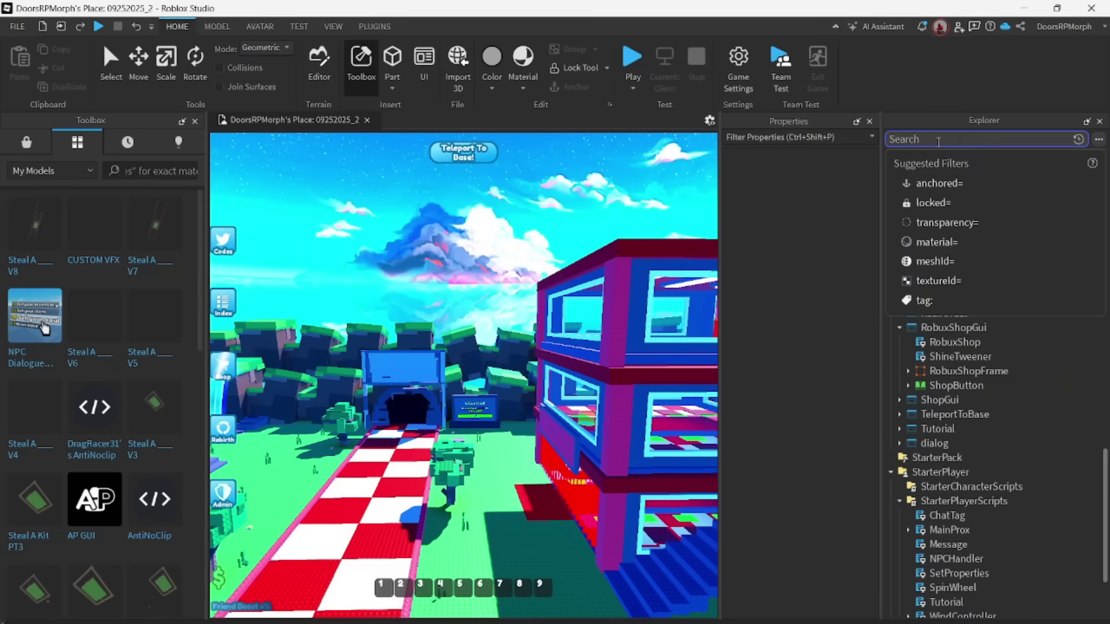
text(white)
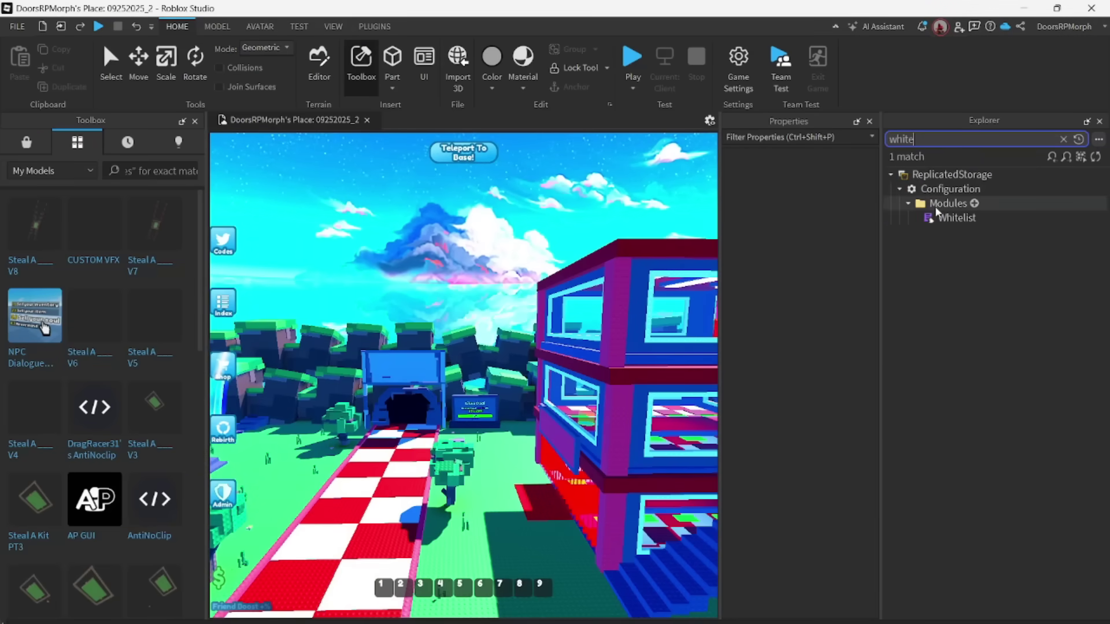
click(934, 206)
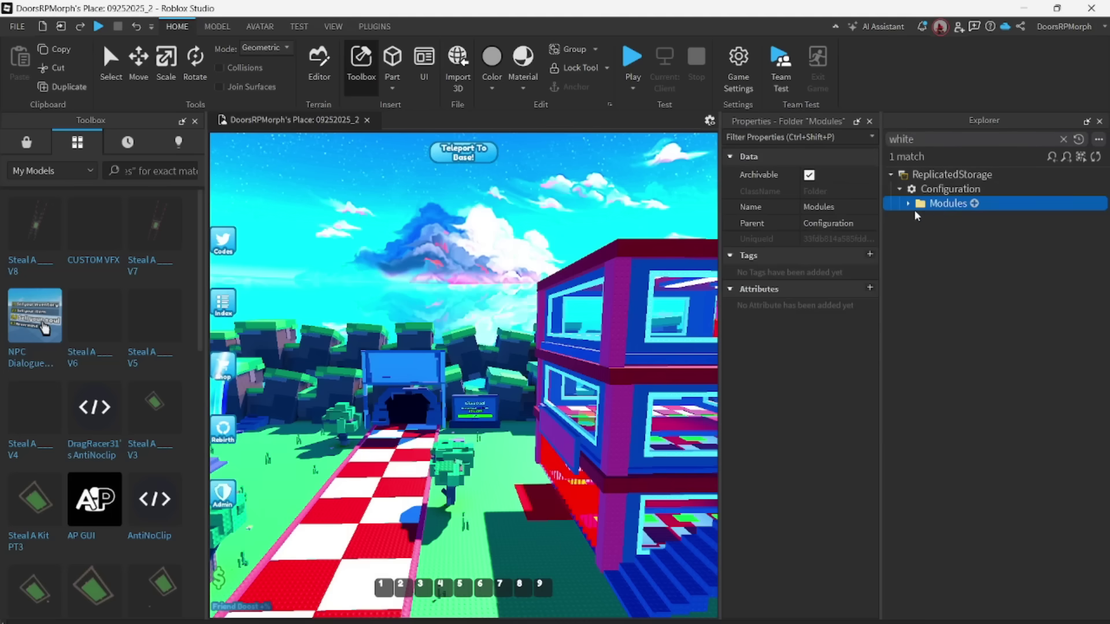
double_click(942, 218)
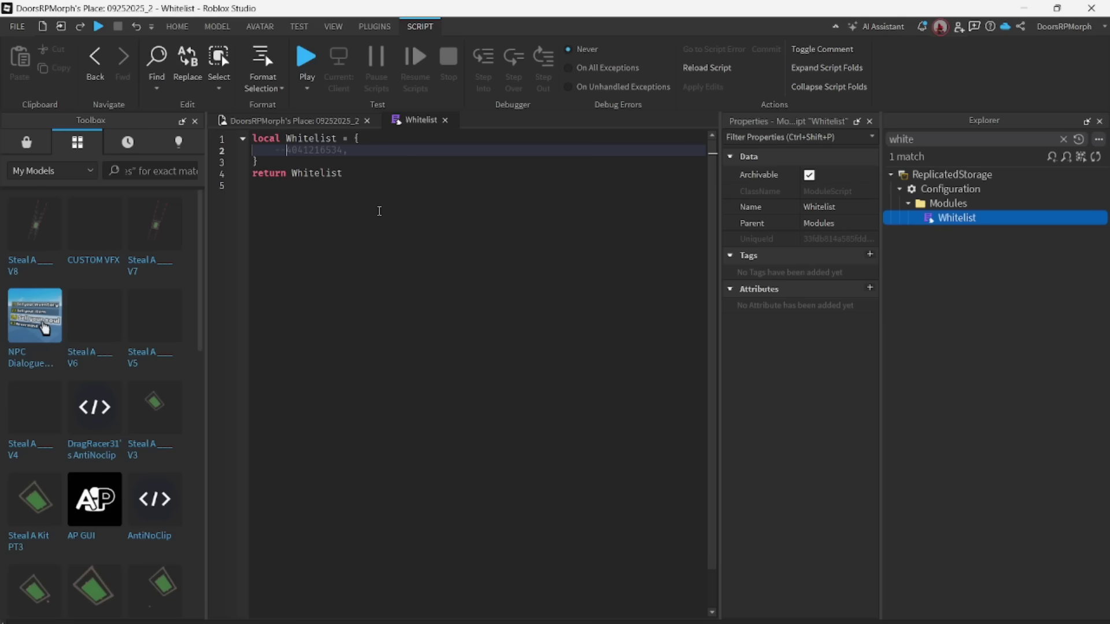
Return to the place view, start a playtest and open the in-game Admin panel
click(247, 123)
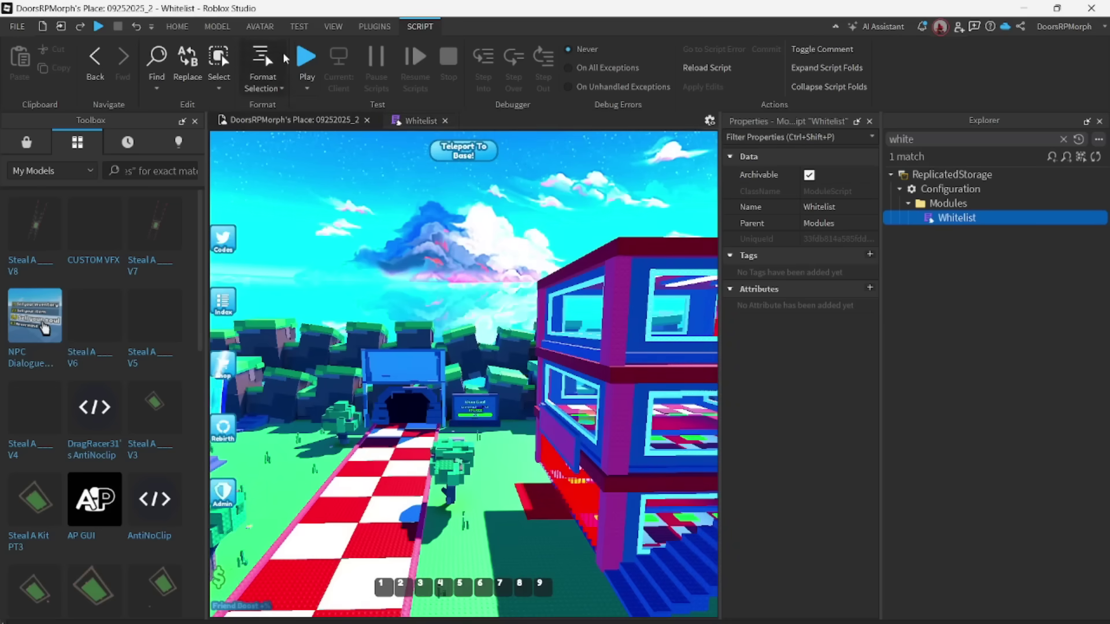
click(307, 56)
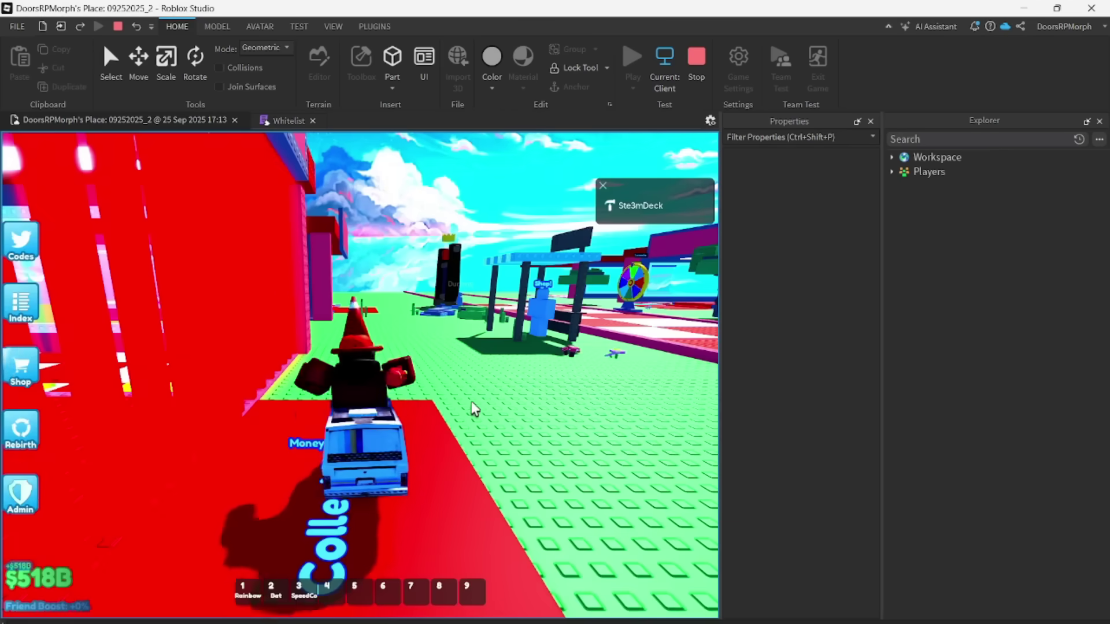
key(d)
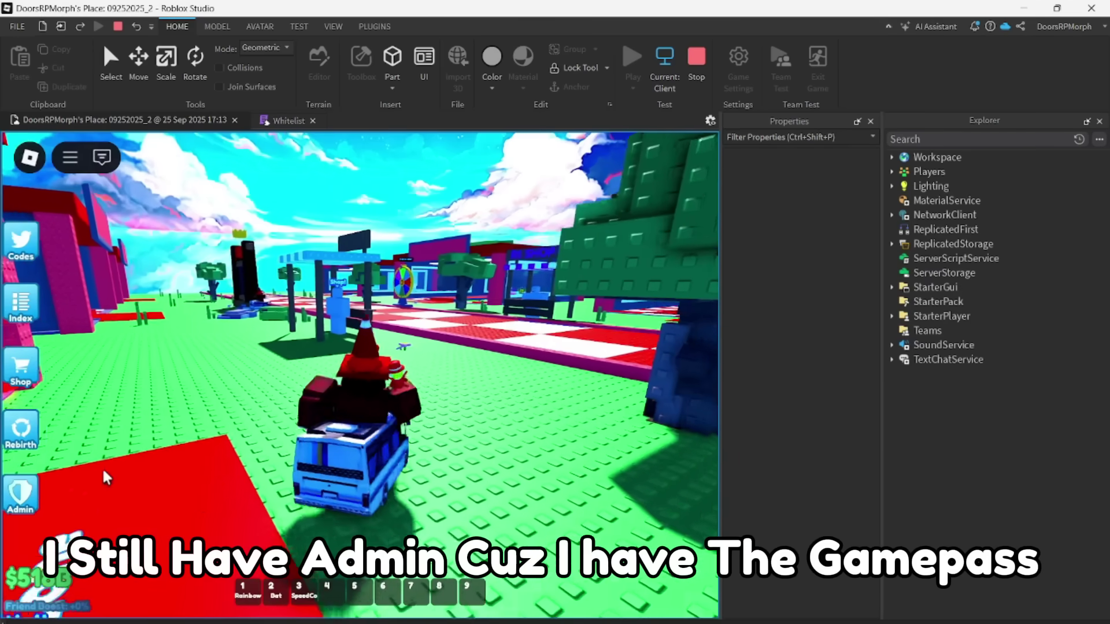
key(w)
click(26, 497)
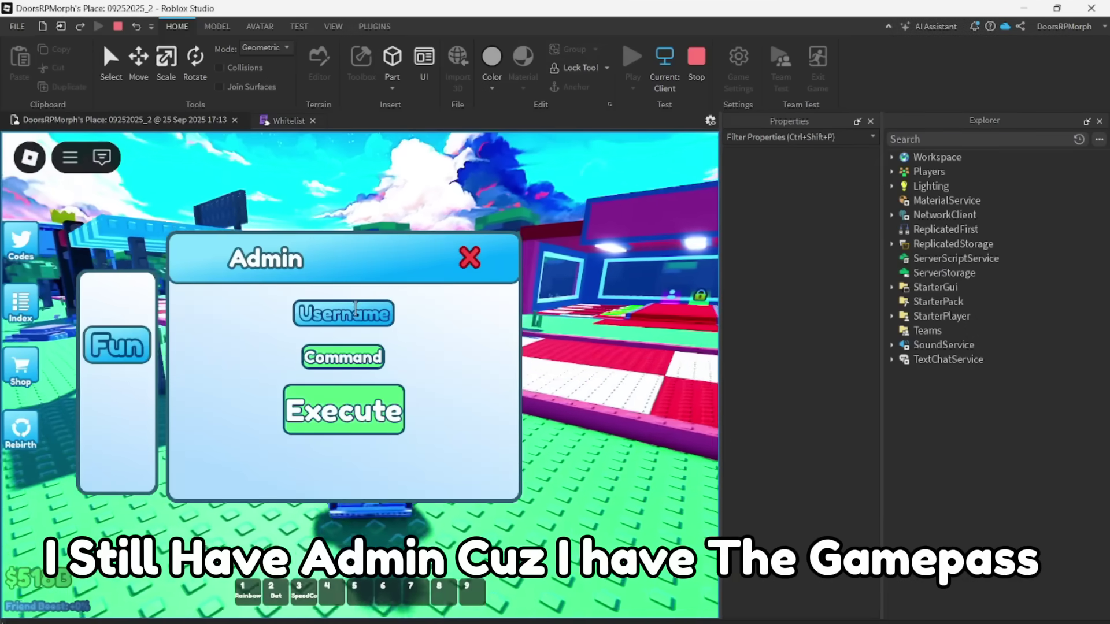
Enter the player's username in the Admin panel and run the Make Giant command on that player
click(347, 313)
text(DoorsR)
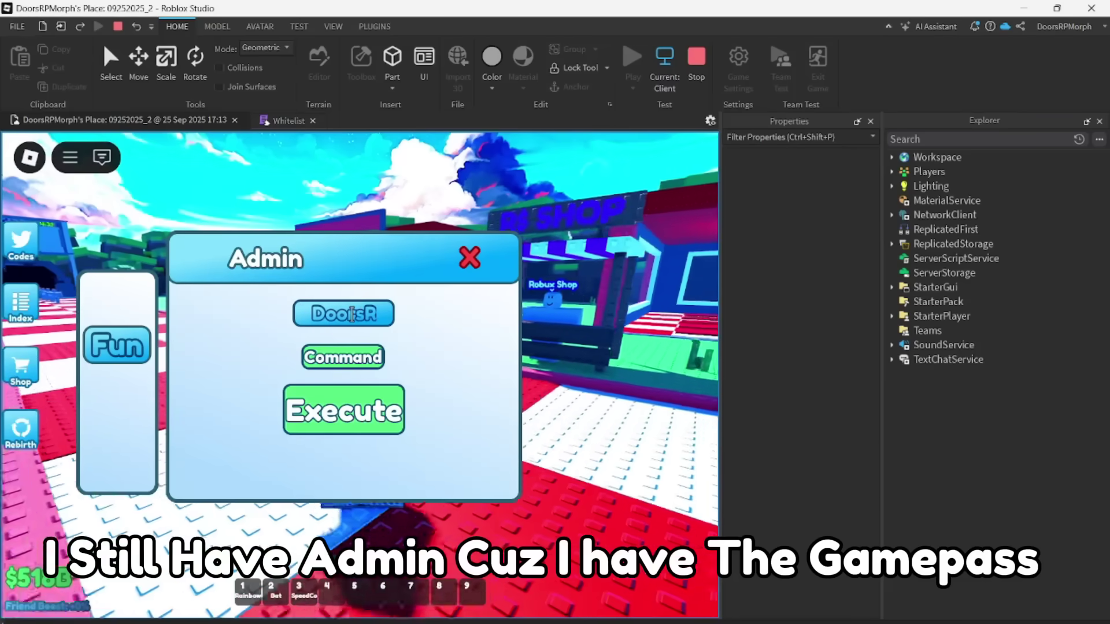
text(PMorph)
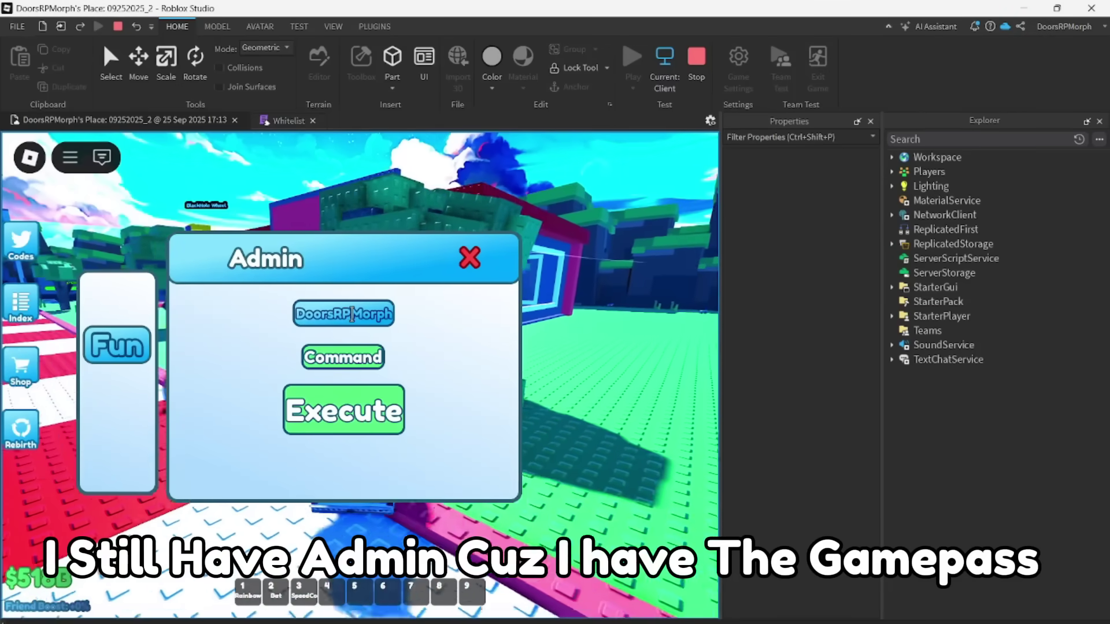
click(352, 347)
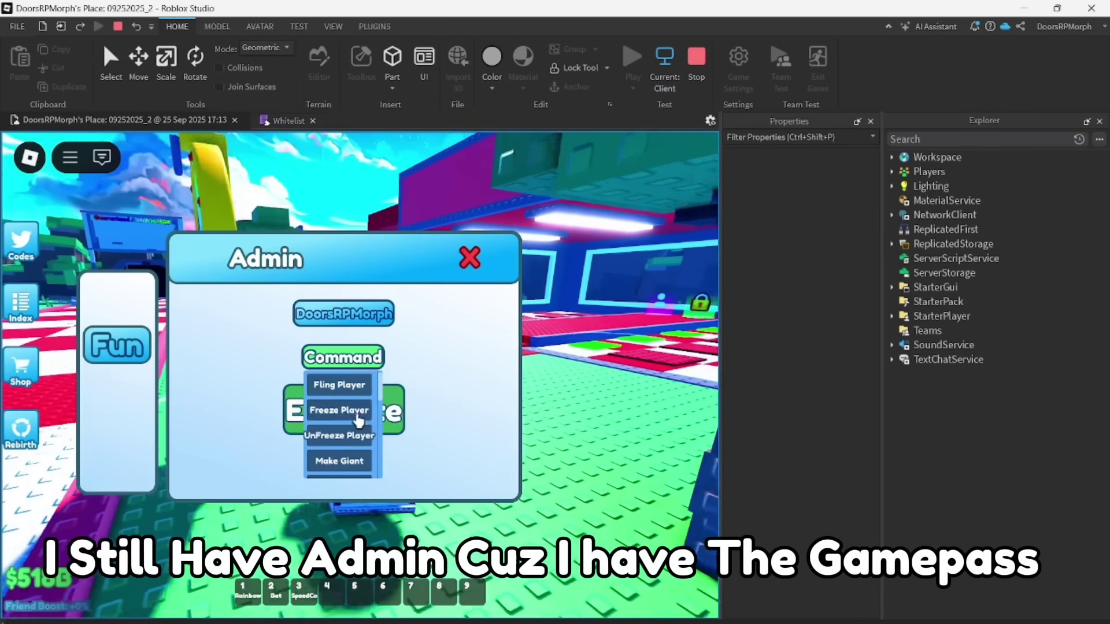
click(349, 461)
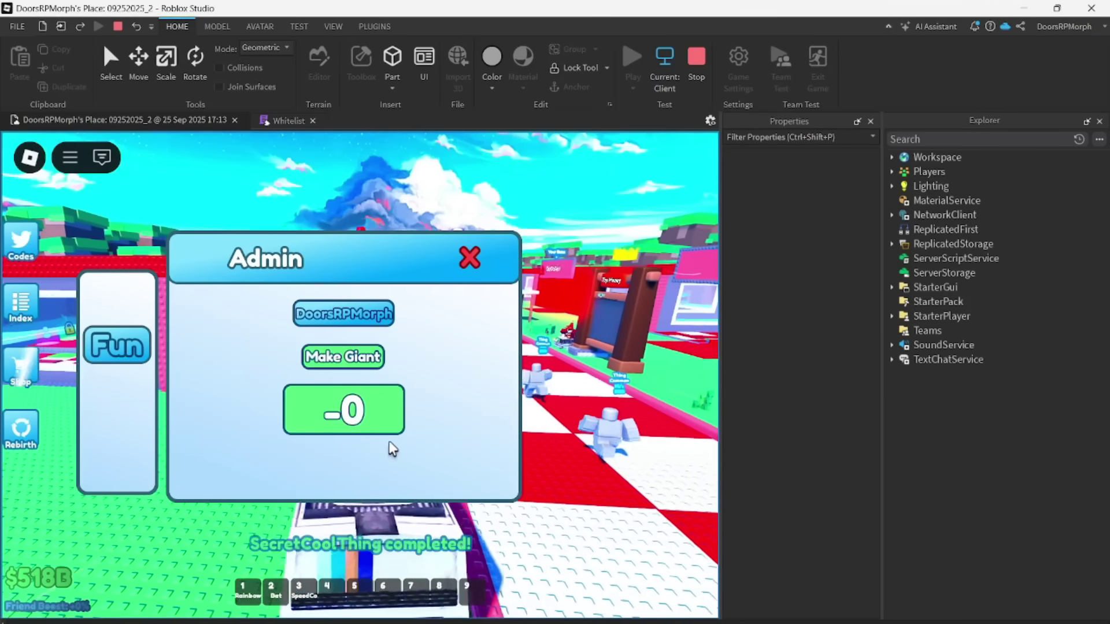
Run the Fling Player command on the same player and close the Admin panel
click(344, 357)
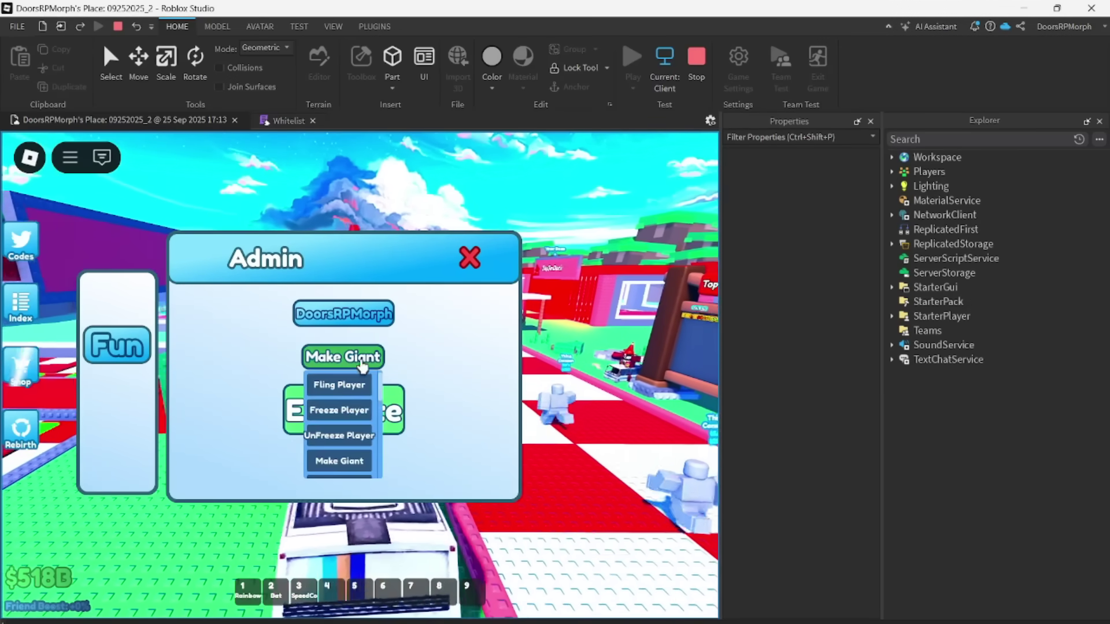
click(345, 383)
click(358, 413)
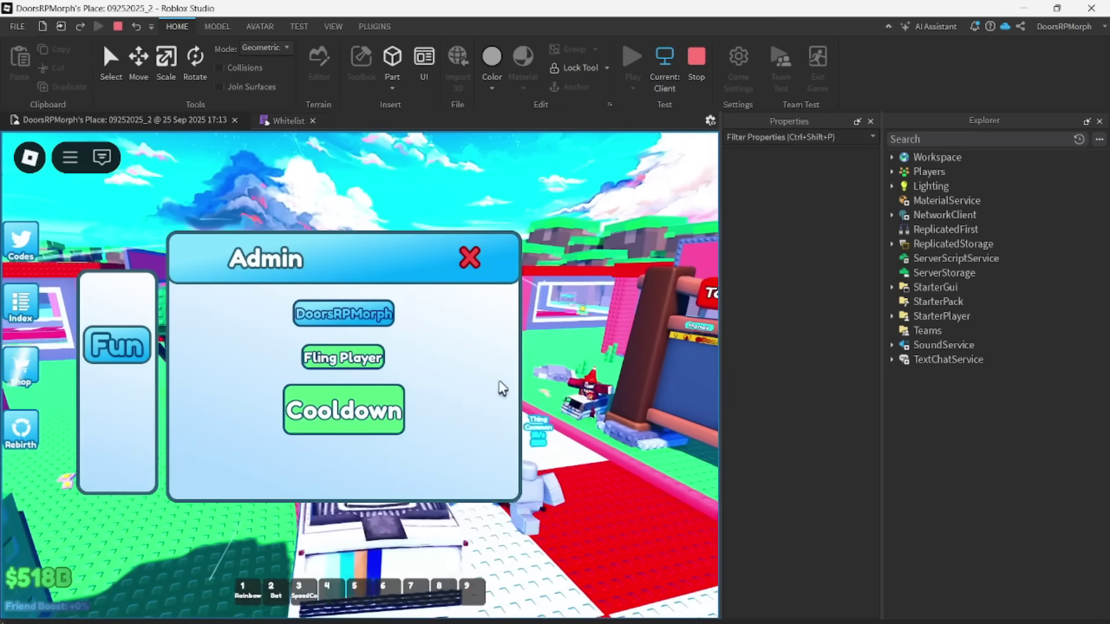
click(470, 257)
Walk the character to the Craft Machine, check its Crafting window and close it
key(w)
right_drag(502, 231, 497, 265)
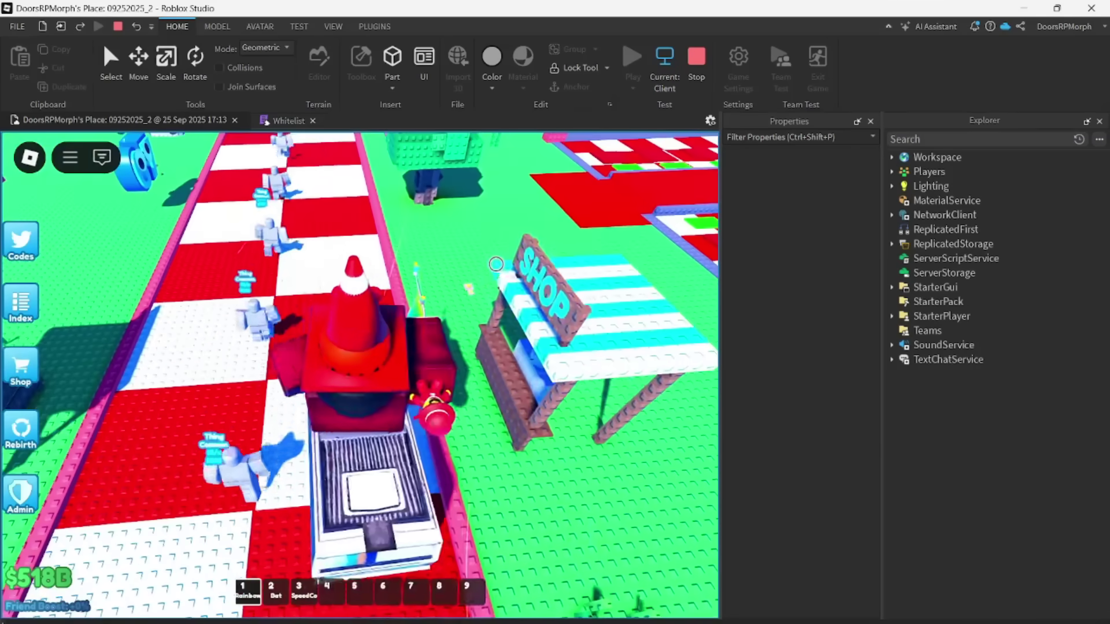
click(497, 266)
key(w)
right_drag(496, 264, 494, 261)
key(e)
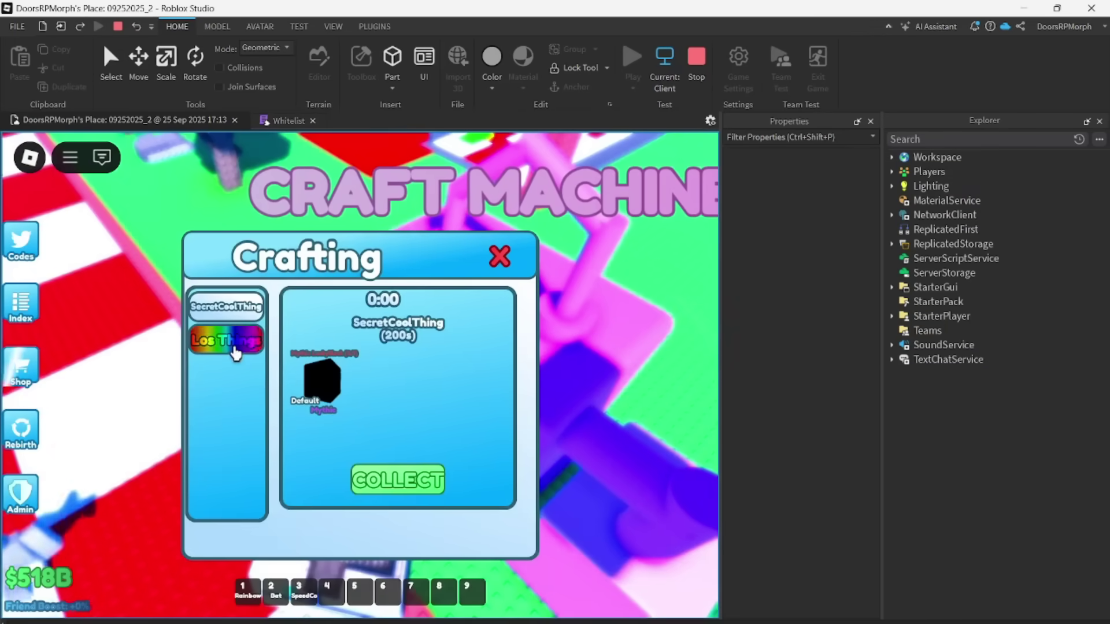
click(499, 256)
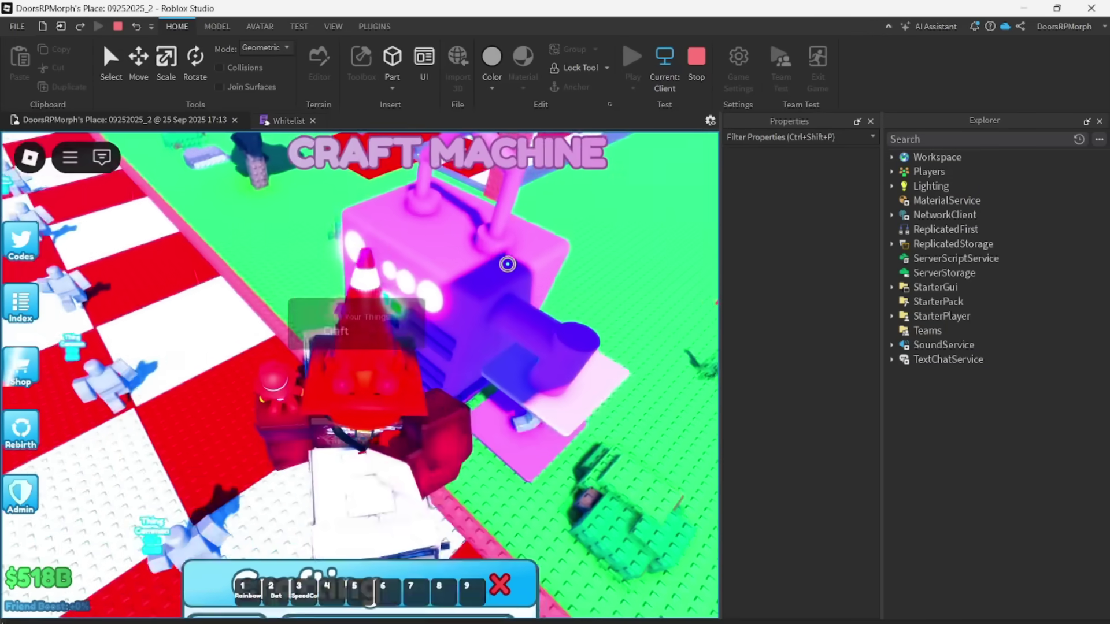
Walk the giant character past the Craft Machine and bases, then stop the playtest
key(w)
key(w)
right_drag(508, 264, 507, 265)
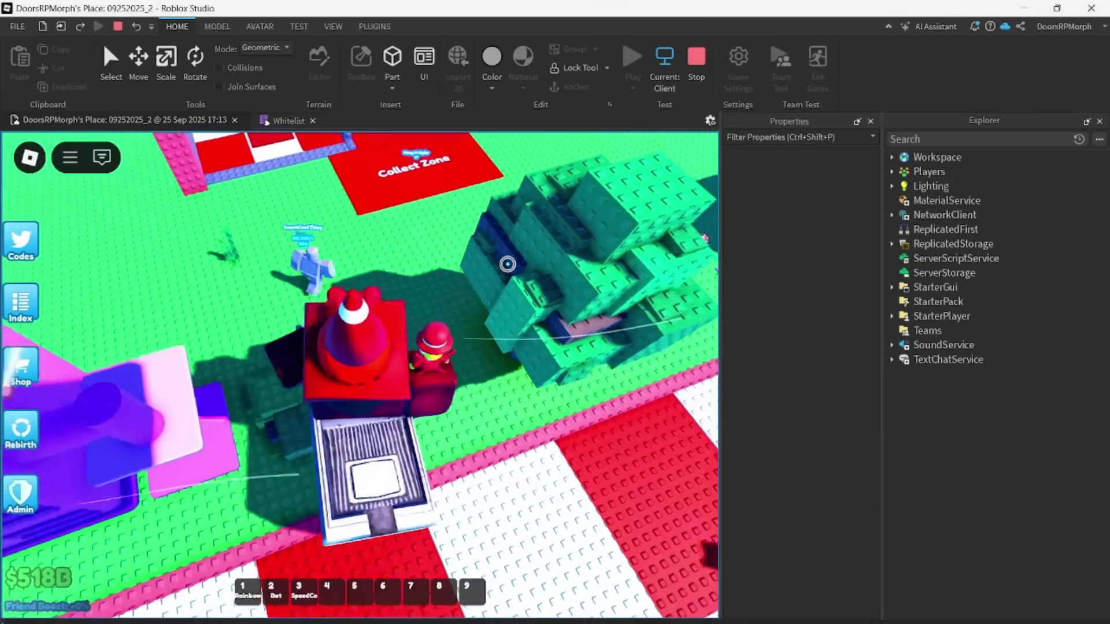
right_drag(359, 376, 359, 373)
key(d)
key(w)
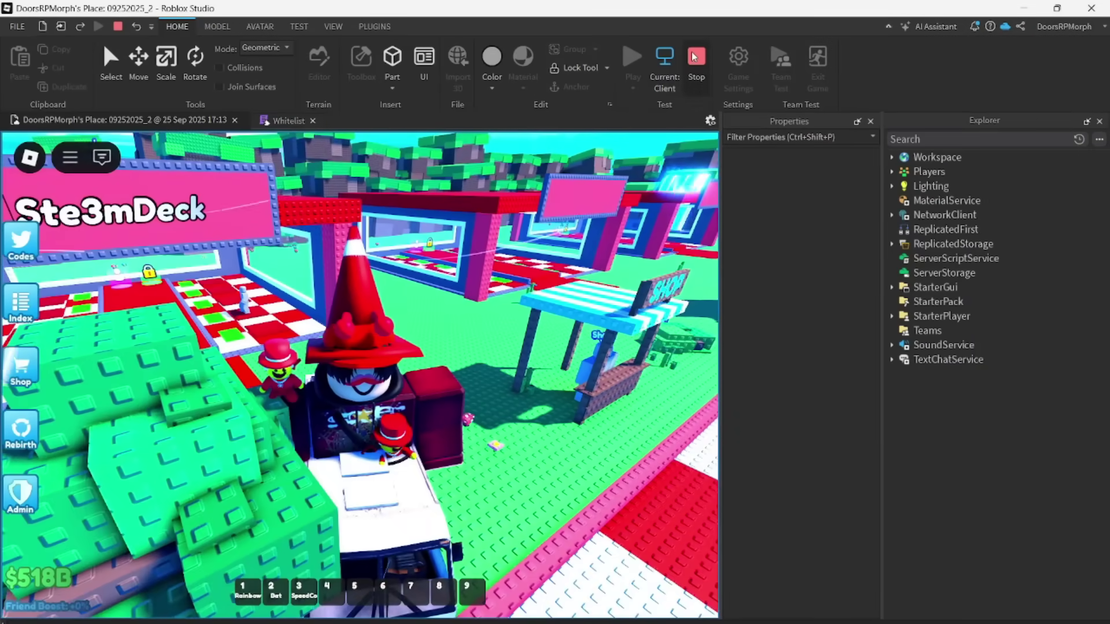
click(695, 56)
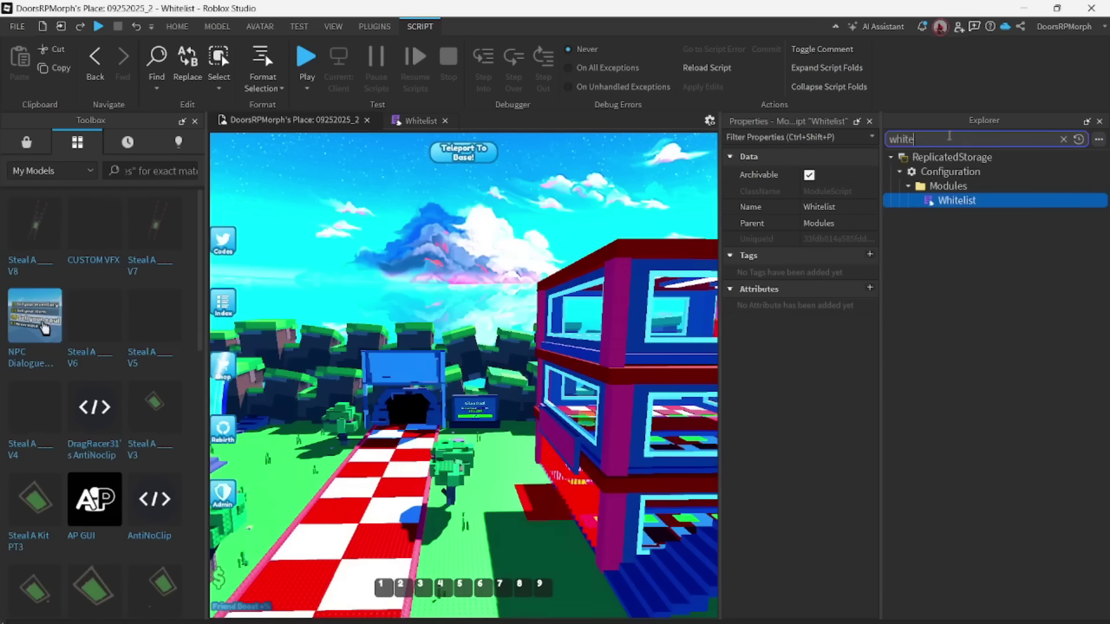
Search the Explorer for "OwnerBase" and open the OwnerBase module under Configuration > Modules
key(BackSpace)
key(BackSpace)
key(BackSpace)
key(BackSpace)
key(BackSpace)
text(OwnerBase)
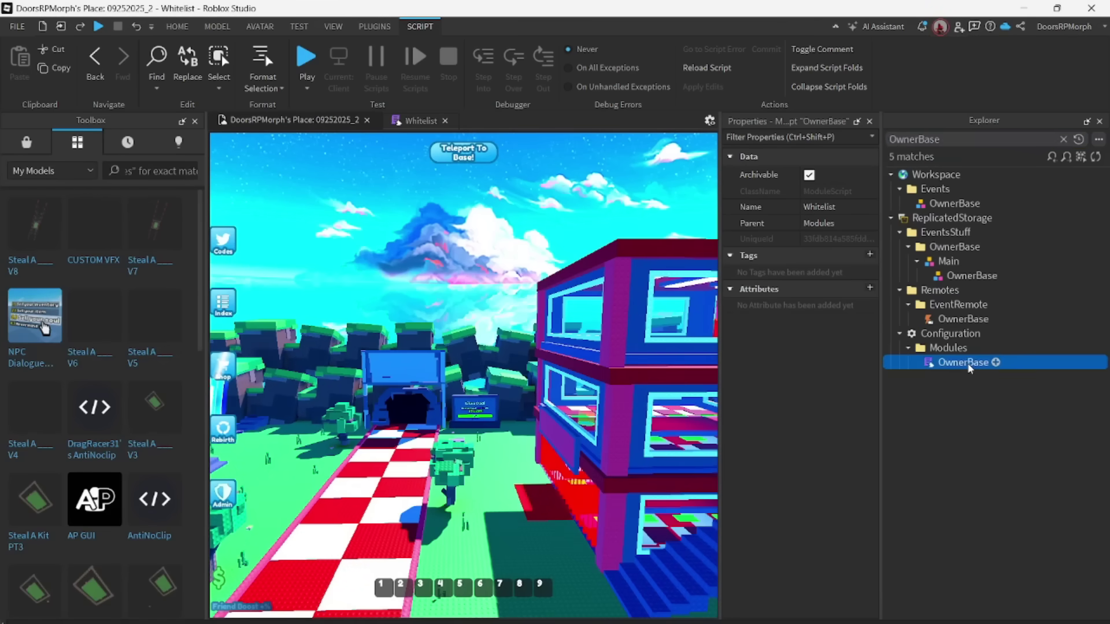
double_click(964, 362)
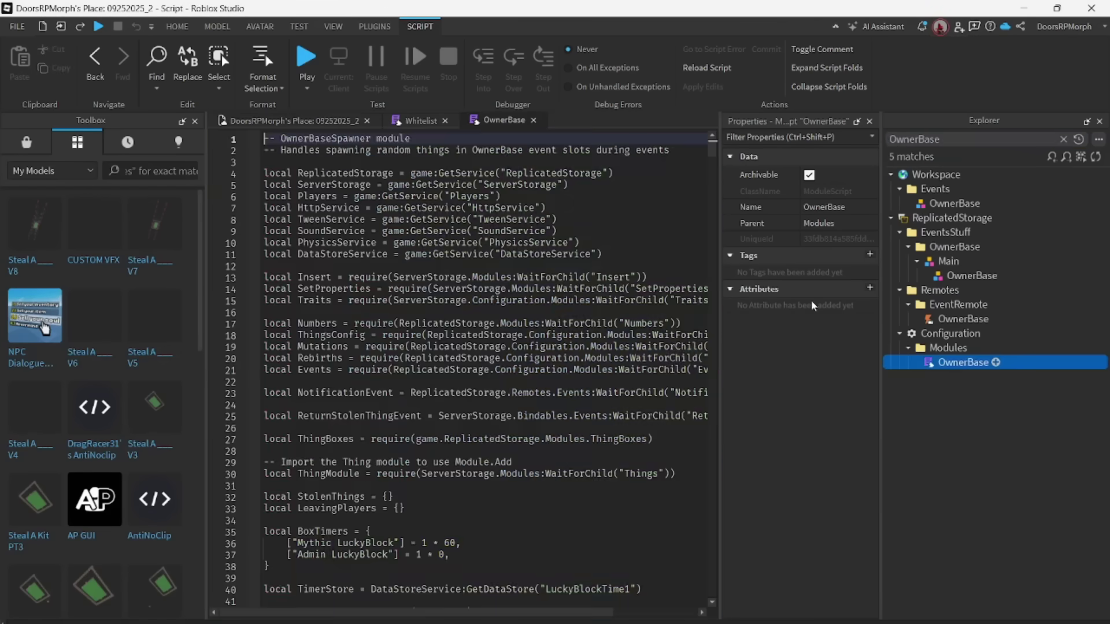
Review the names, traits and chances of the entries in the SPAWNABLE_THINGS table
scroll(530, 385, down, 10)
scroll(531, 386, down, 6)
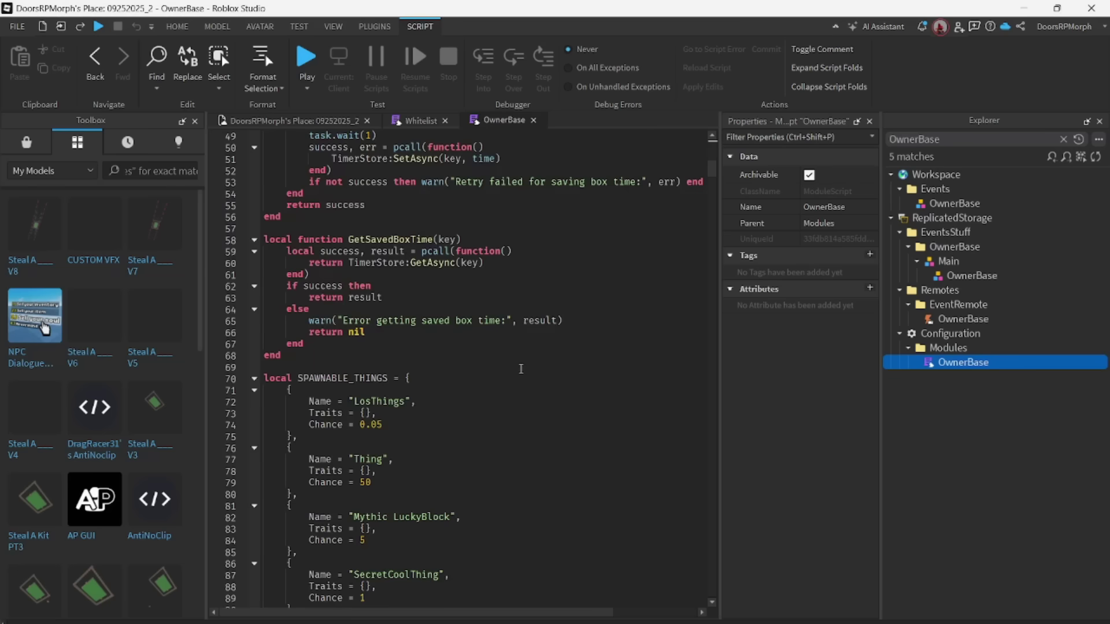
click(323, 412)
scroll(323, 412, down, 5)
drag(345, 285, 422, 494)
click(420, 502)
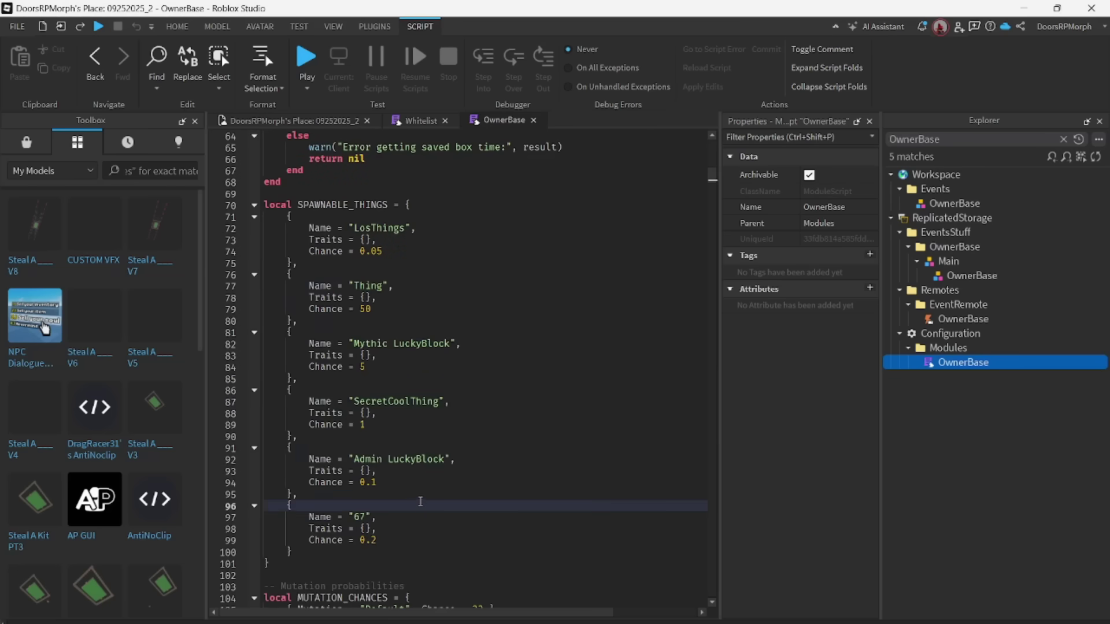
click(414, 527)
scroll(413, 525, down, 3)
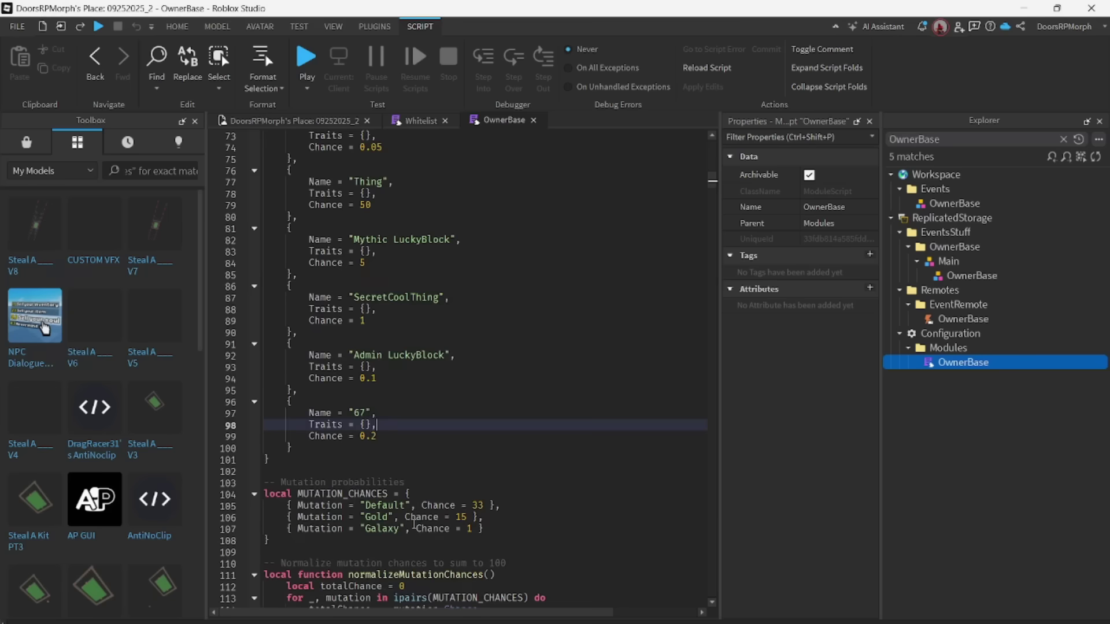
Point out the "67" entry's fields and the MUTATION_CHANCES table, then return to the place view
click(318, 408)
double_click(318, 412)
double_click(365, 423)
double_click(441, 527)
double_click(377, 517)
double_click(342, 493)
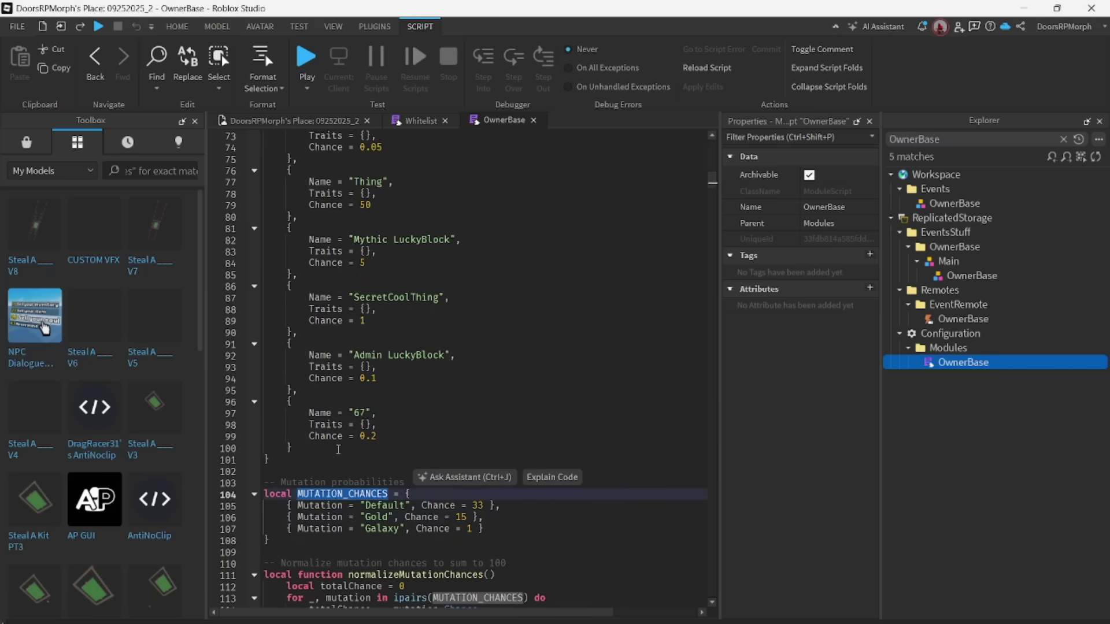
click(266, 119)
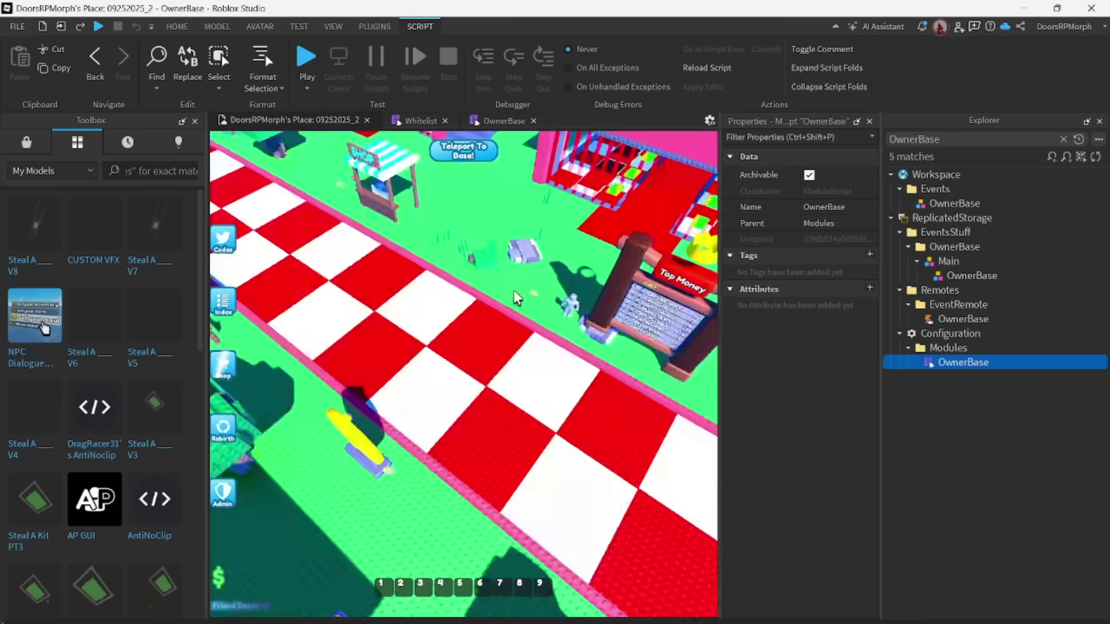
Move the OwnerBase event's Main model from ReplicatedStorage into Workspace, inspect the raised base in the viewport, and undo the move
right_drag(513, 289, 616, 231)
right_drag(697, 161, 540, 189)
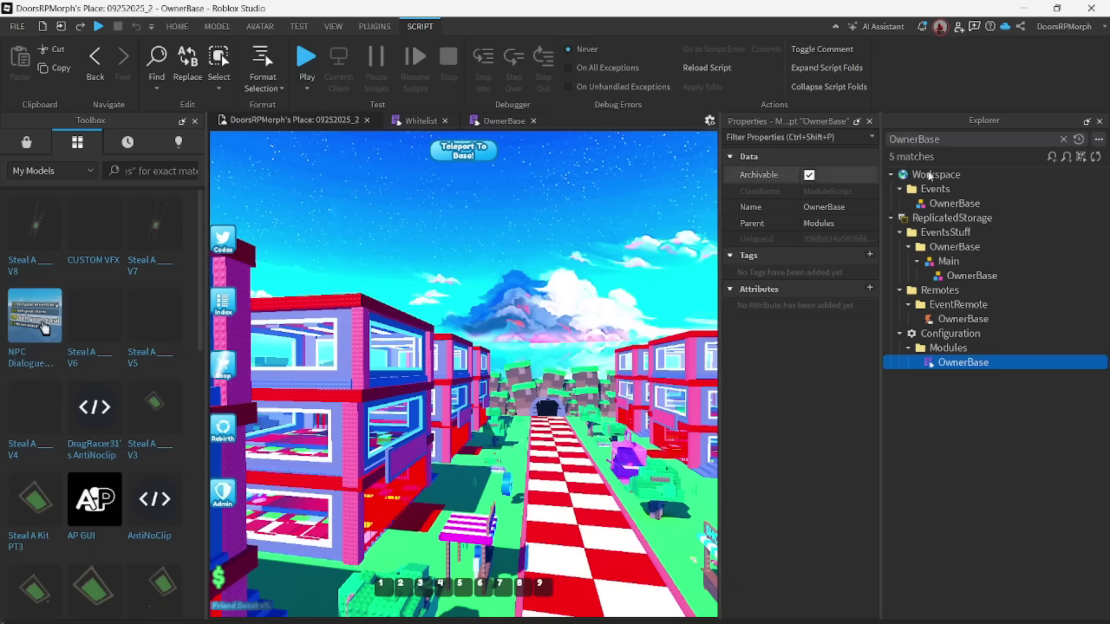
drag(948, 263, 949, 181)
key(w)
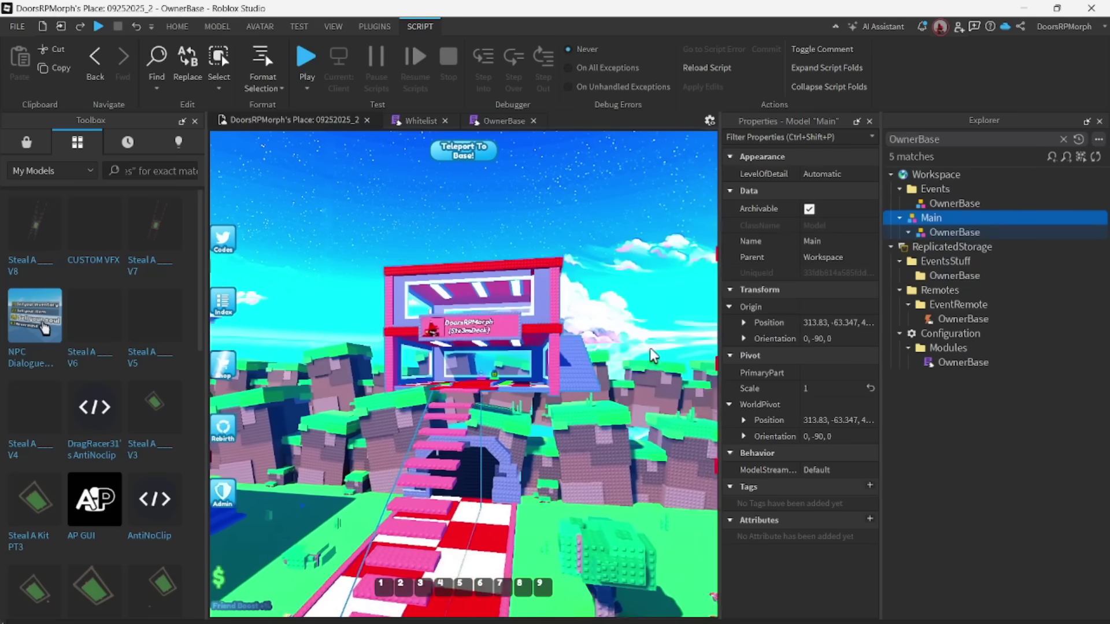
key(w)
right_drag(532, 287, 641, 334)
key(w)
key(ctrl+z)
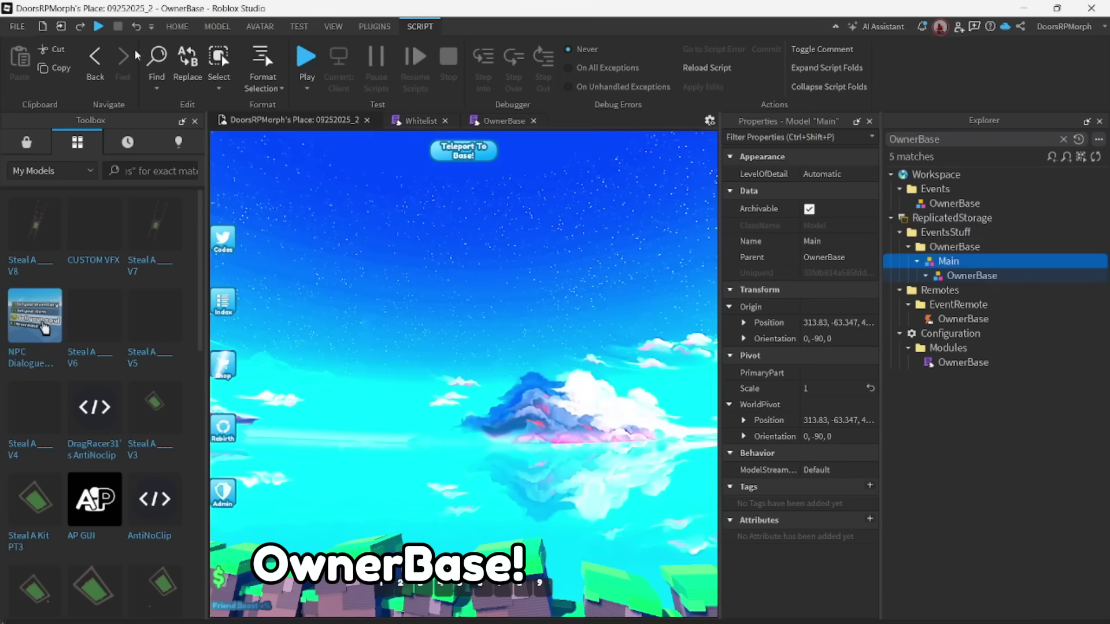
Run a playtest, move the character onto the checkered path, check the Admin panel, and stop the playtest
click(176, 26)
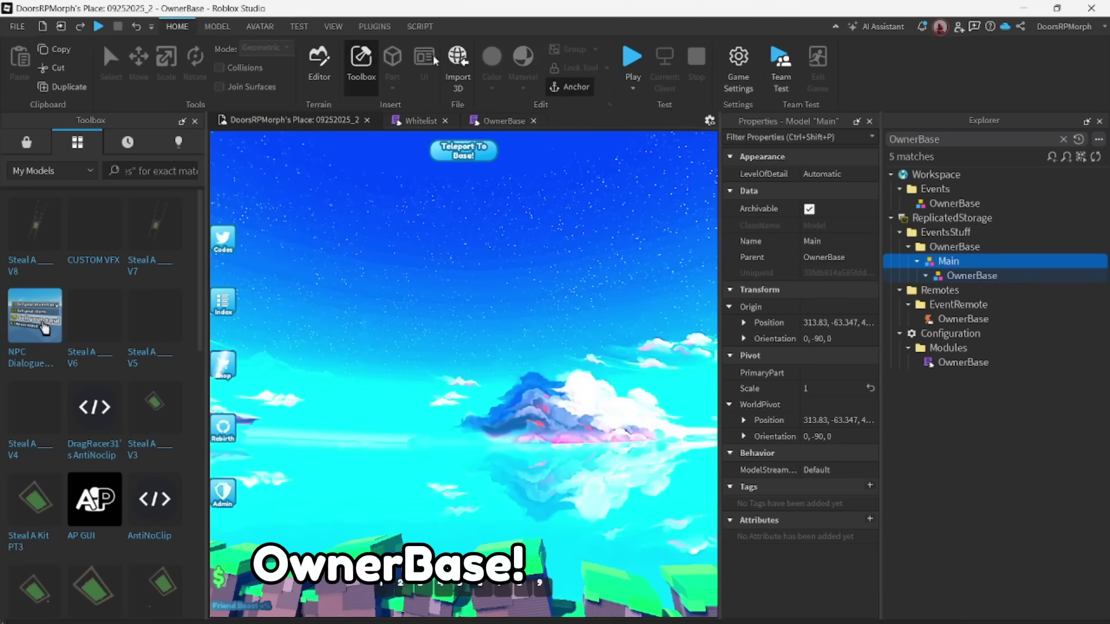
click(630, 61)
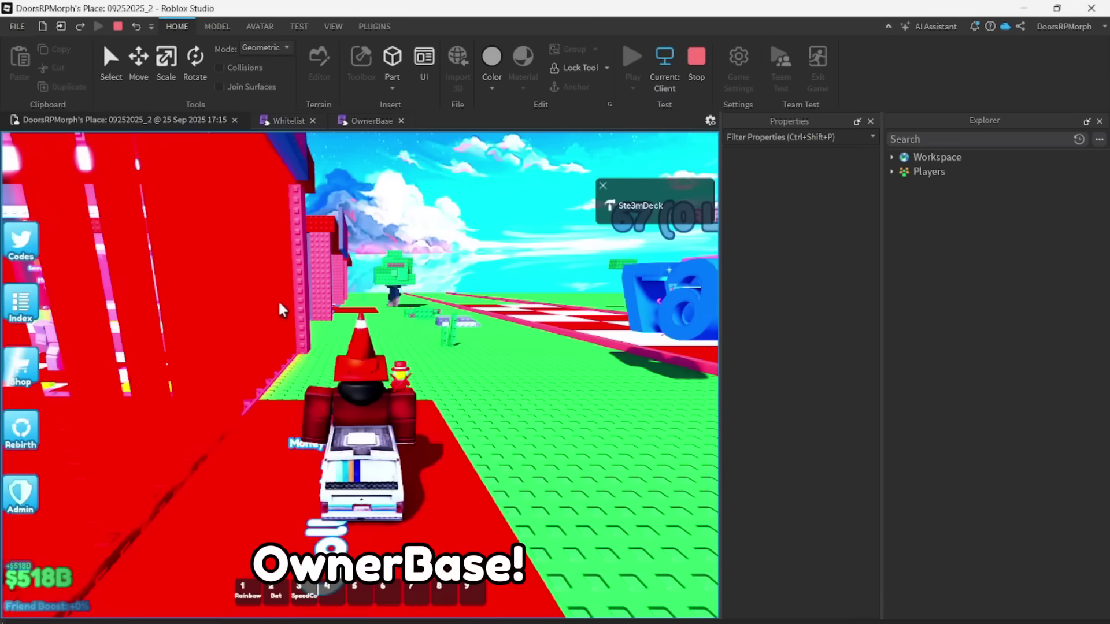
right_drag(299, 313, 299, 313)
key(w)
key(d)
key(w)
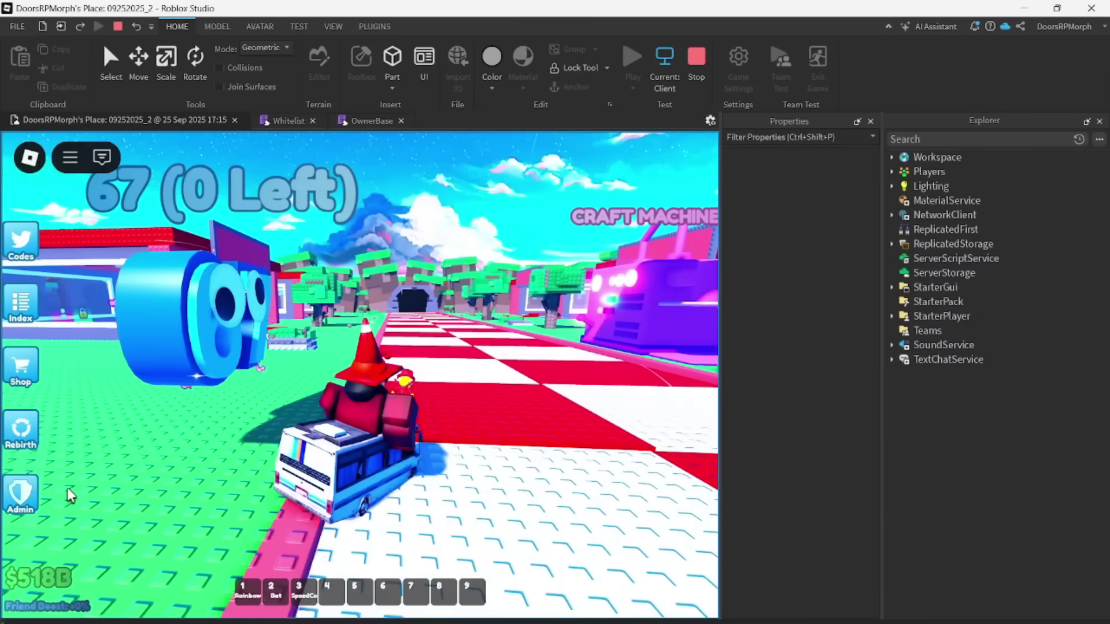
click(7, 502)
click(467, 253)
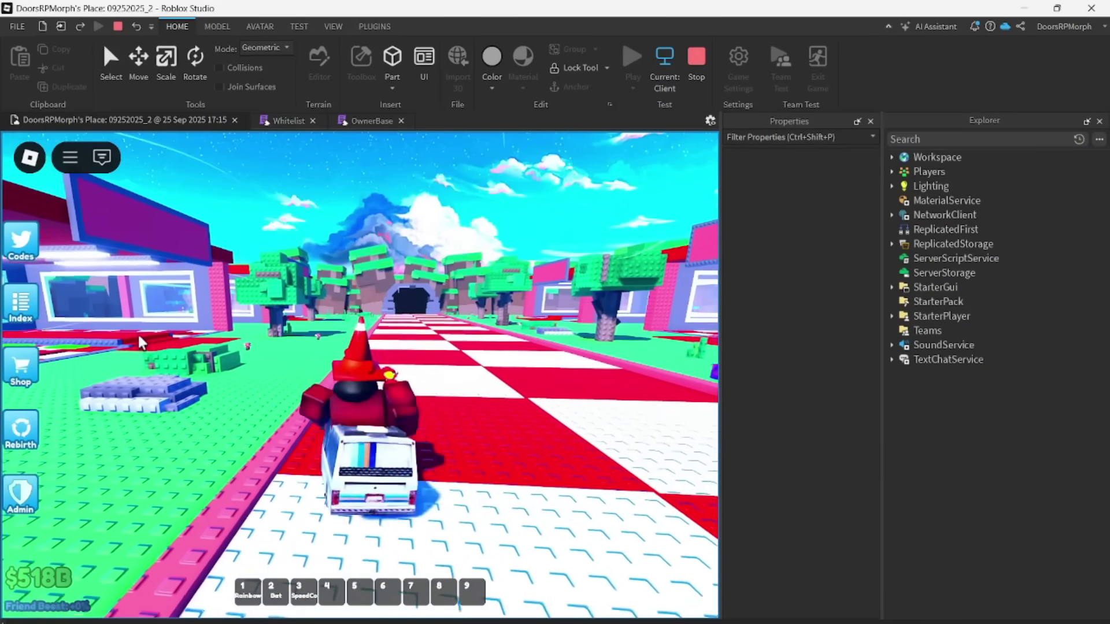
click(696, 57)
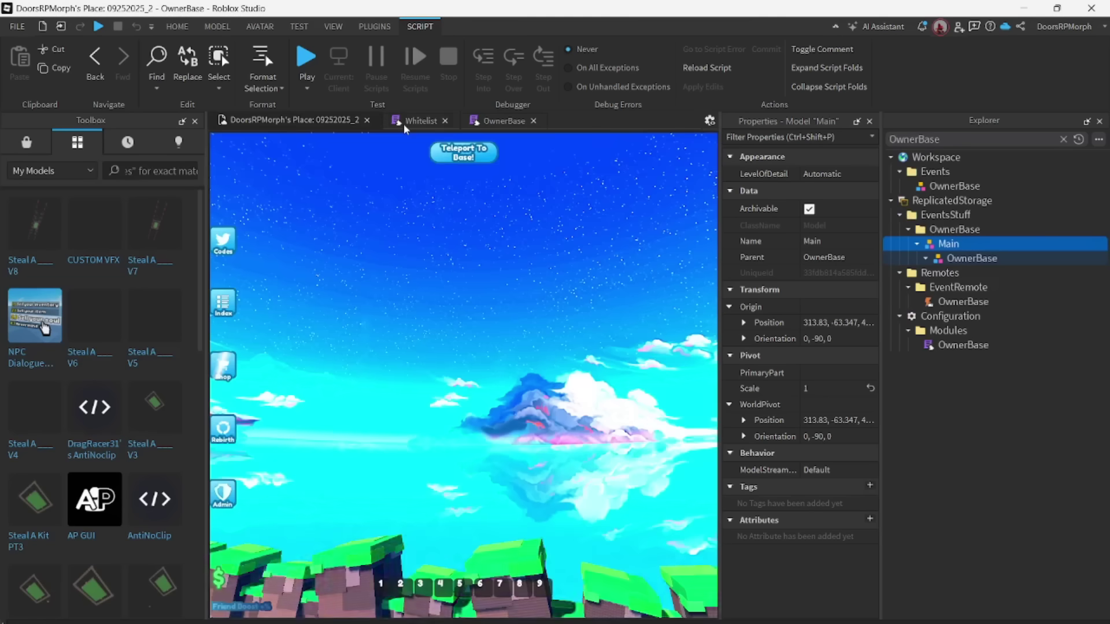
Check the user ID entry in the Whitelist module, return to the place view, and start a new playtest
click(404, 125)
key(ctrl+v)
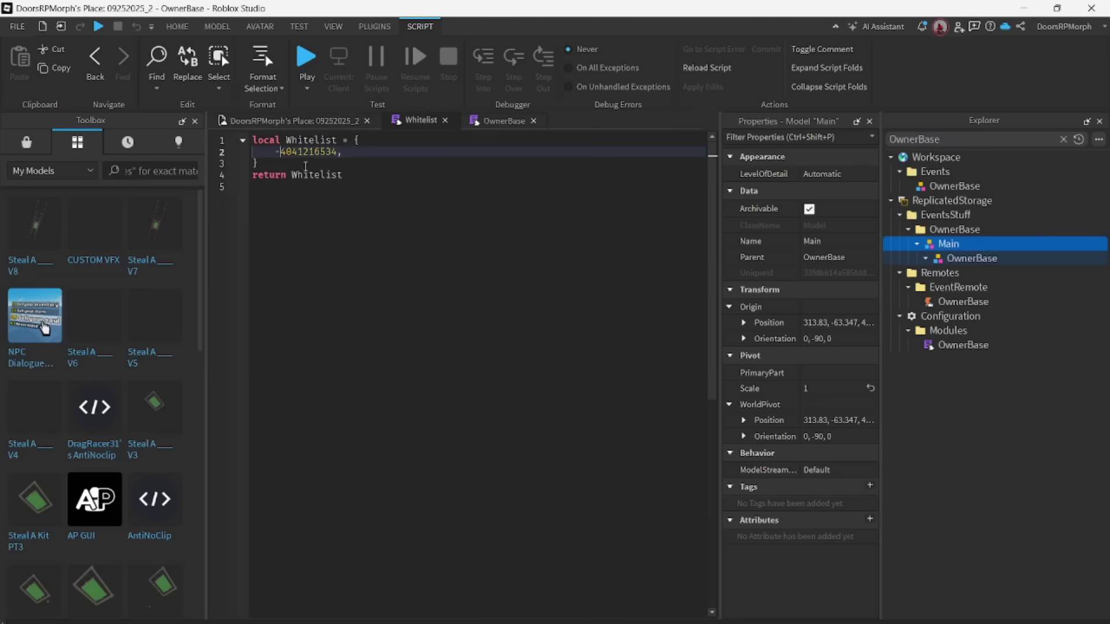
click(260, 121)
click(98, 29)
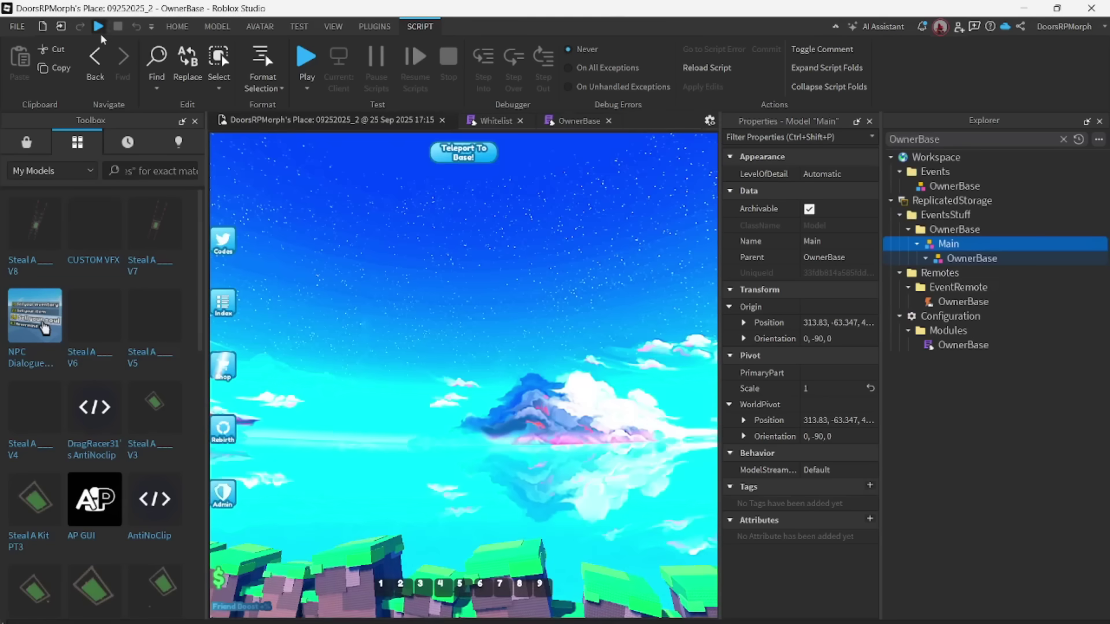
click(195, 121)
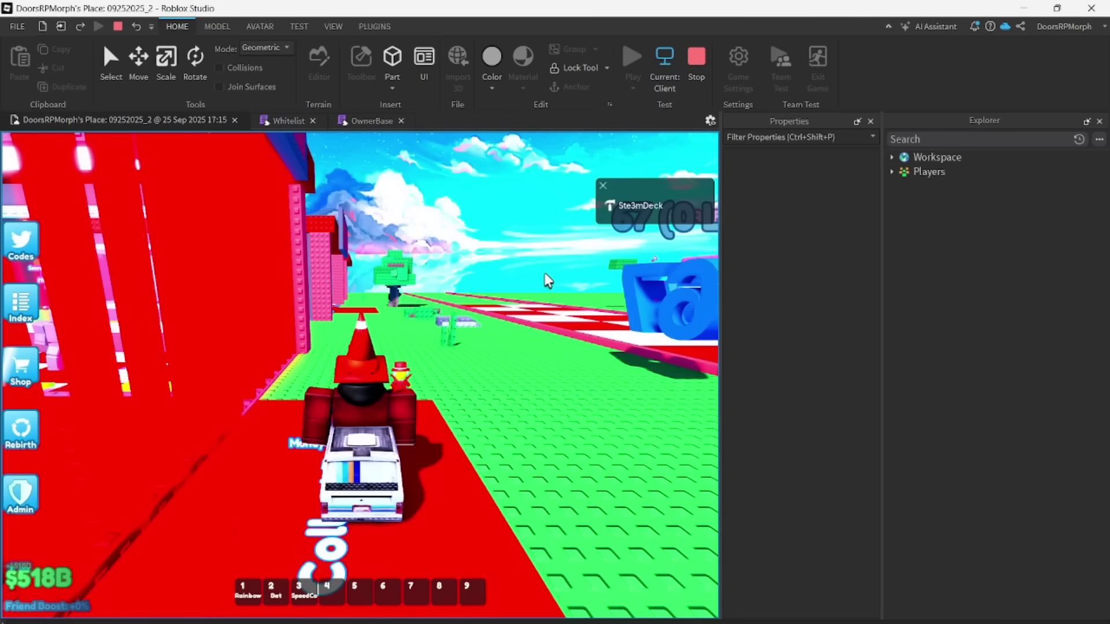
Choose the OwnerBase event in the game's Admin panel and start it globally
click(20, 508)
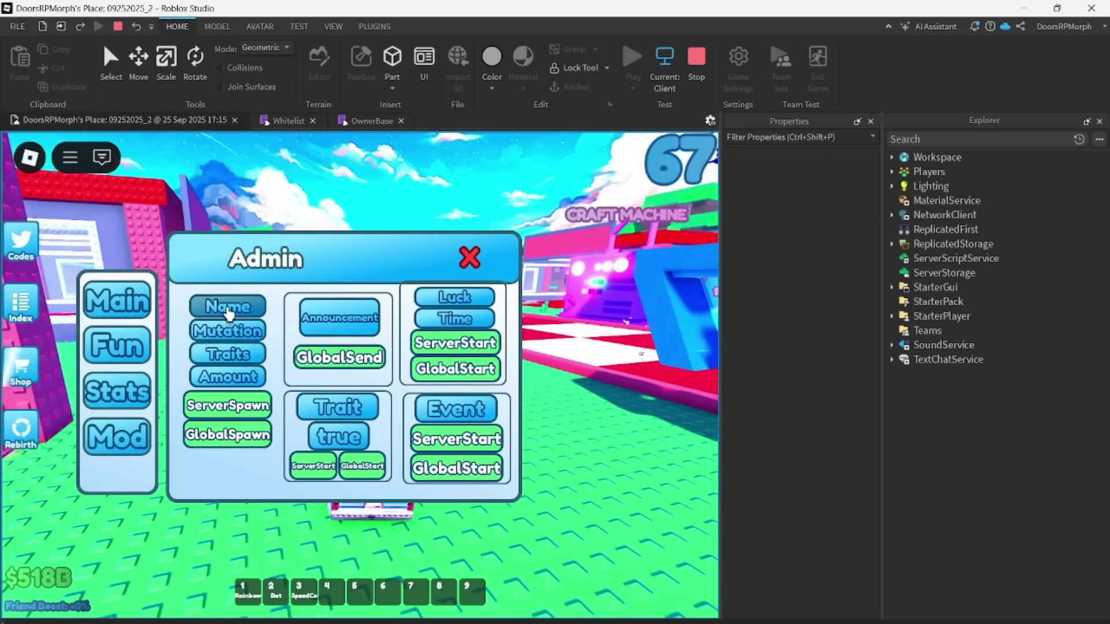
click(452, 409)
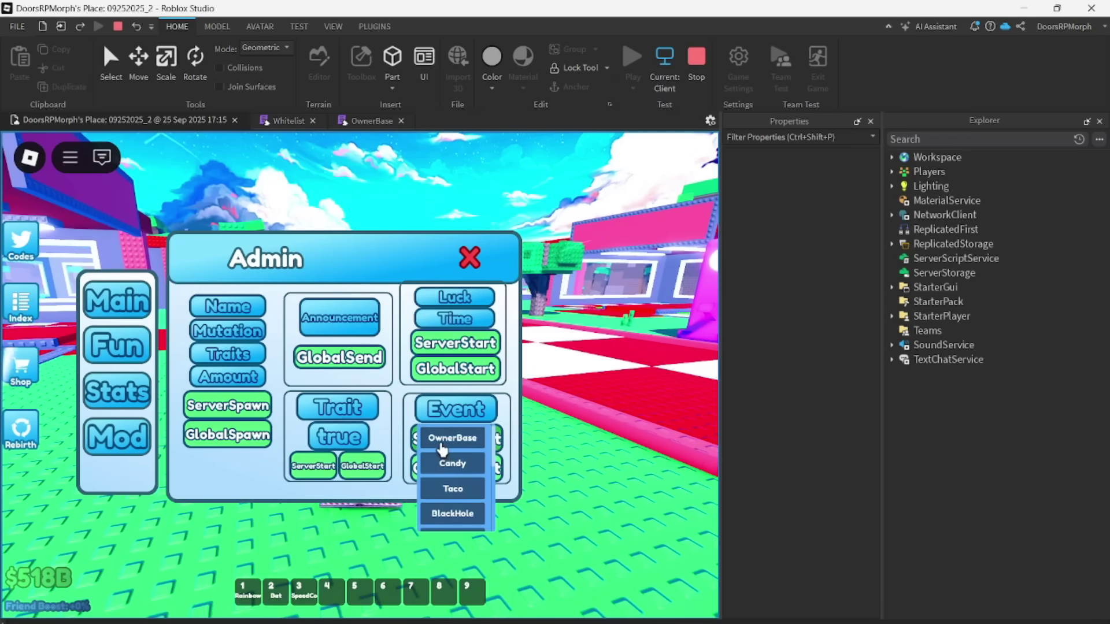
click(469, 467)
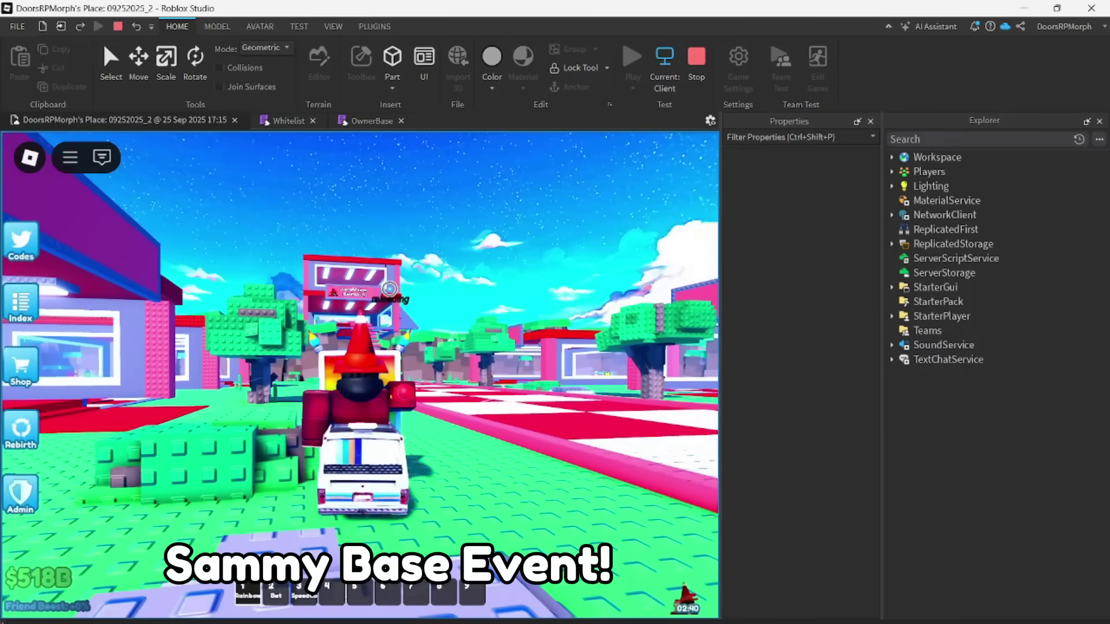
Take the character up into the OwnerBase event building and steal the giant 67
key(w)
right_drag(502, 339, 503, 338)
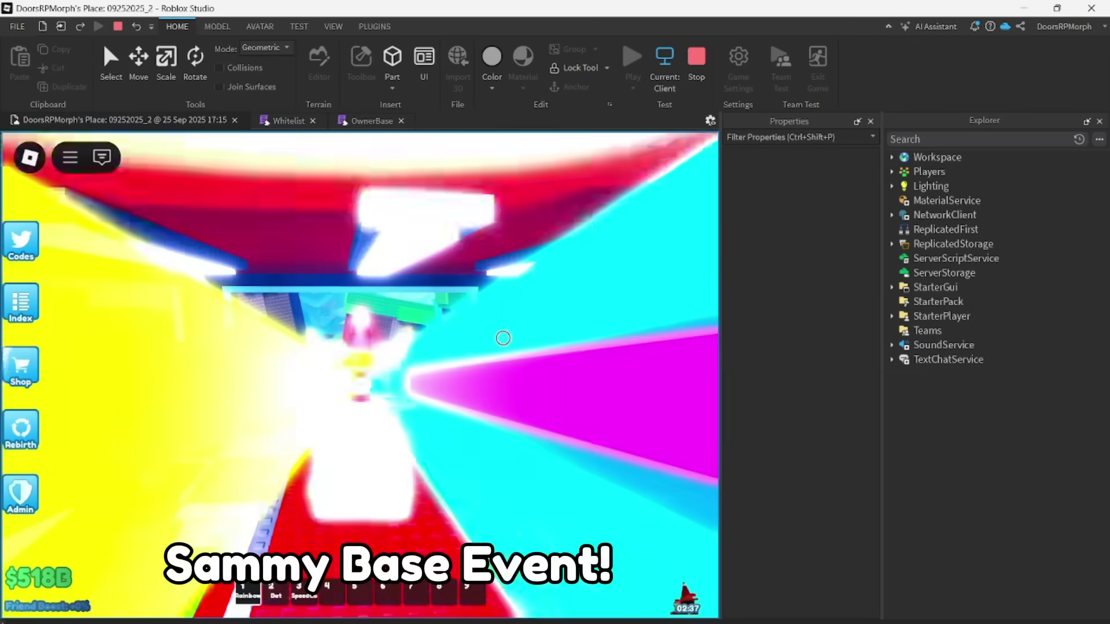
key(w)
key(d)
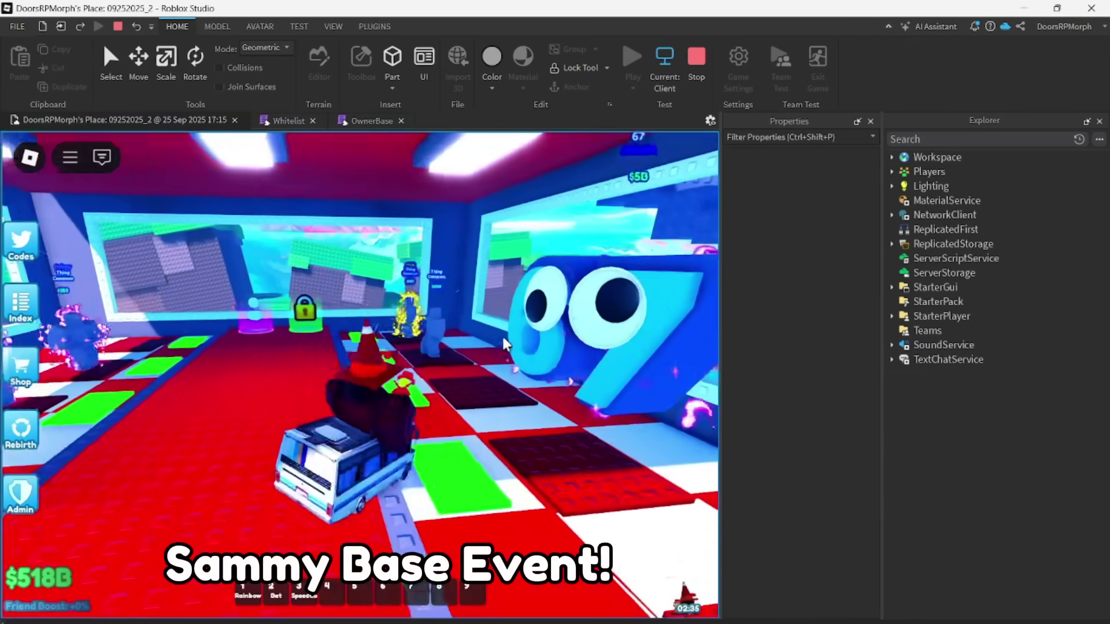
key(e)
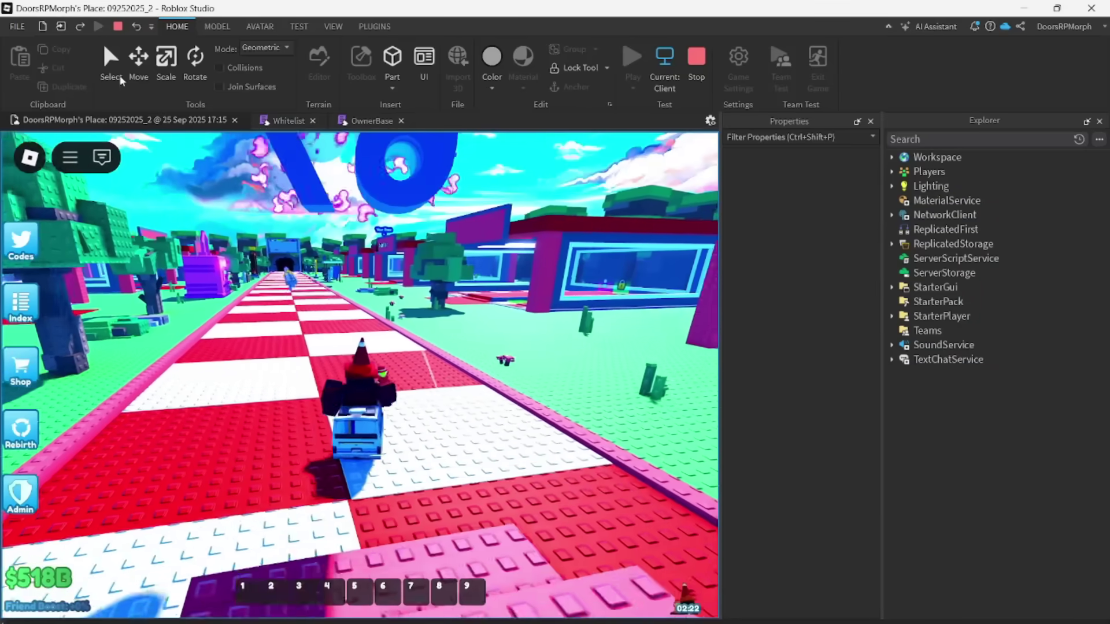
Select the player's character in the viewport and carry the stolen 67 into the player's own base
click(110, 64)
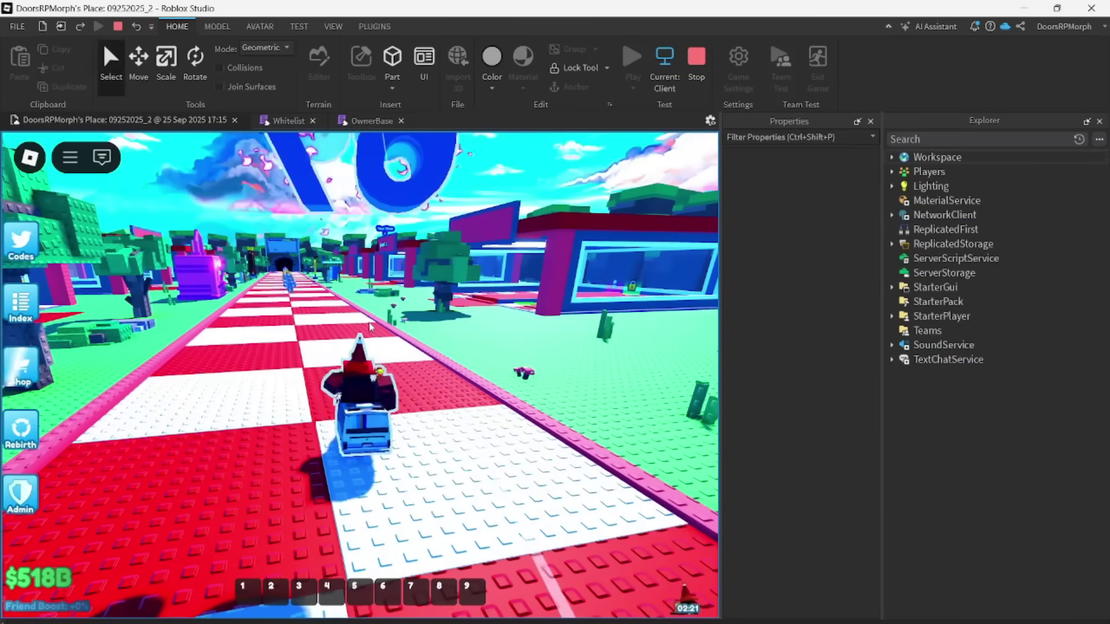
click(370, 358)
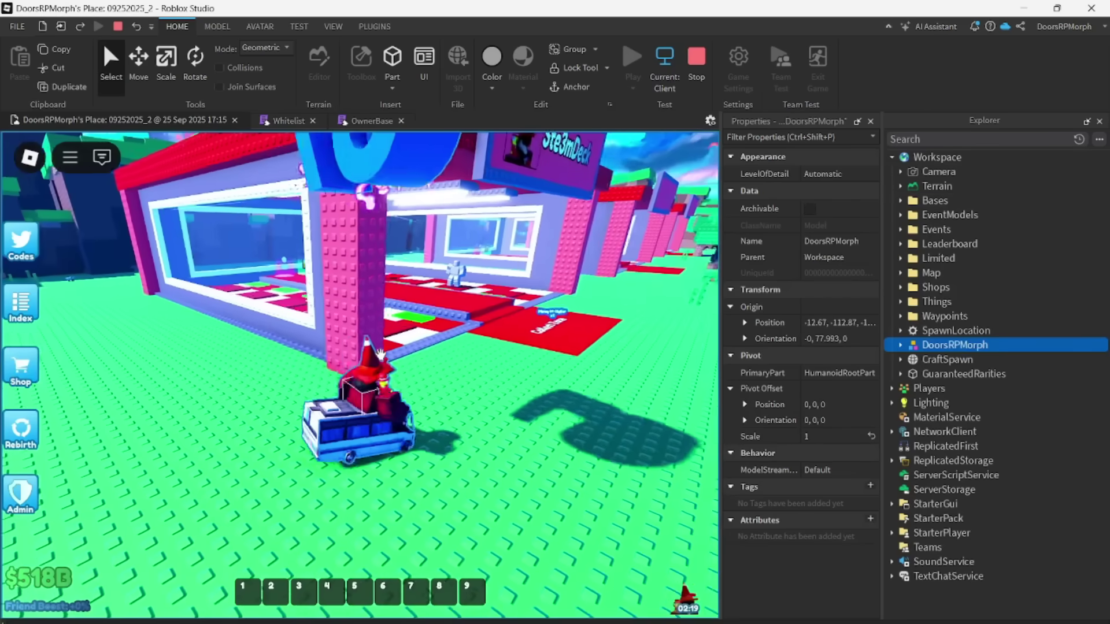
key(w)
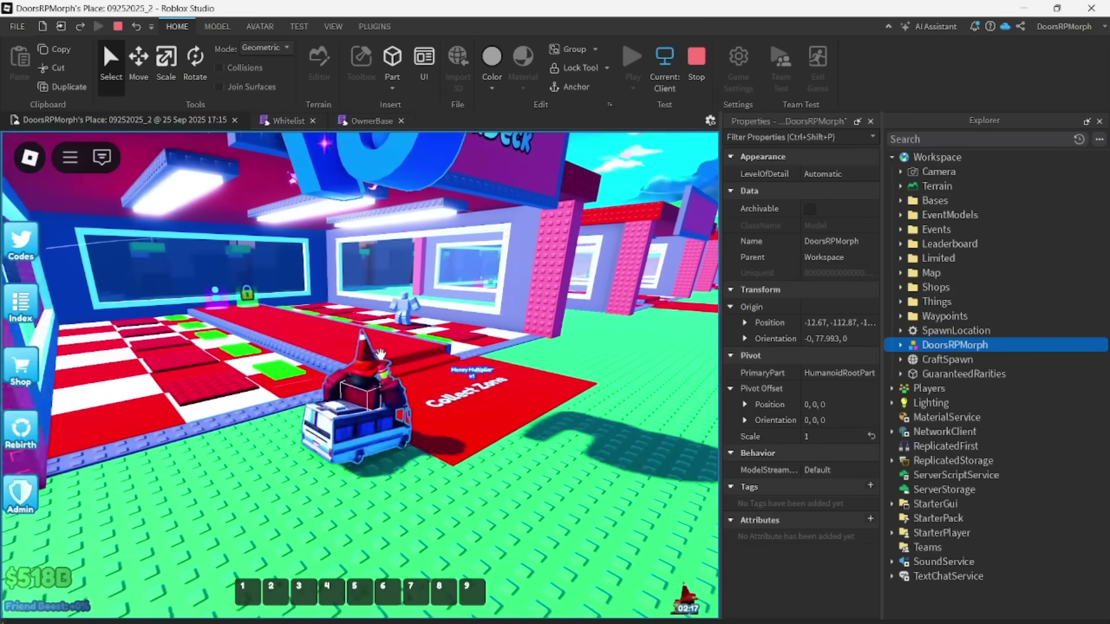
key(w)
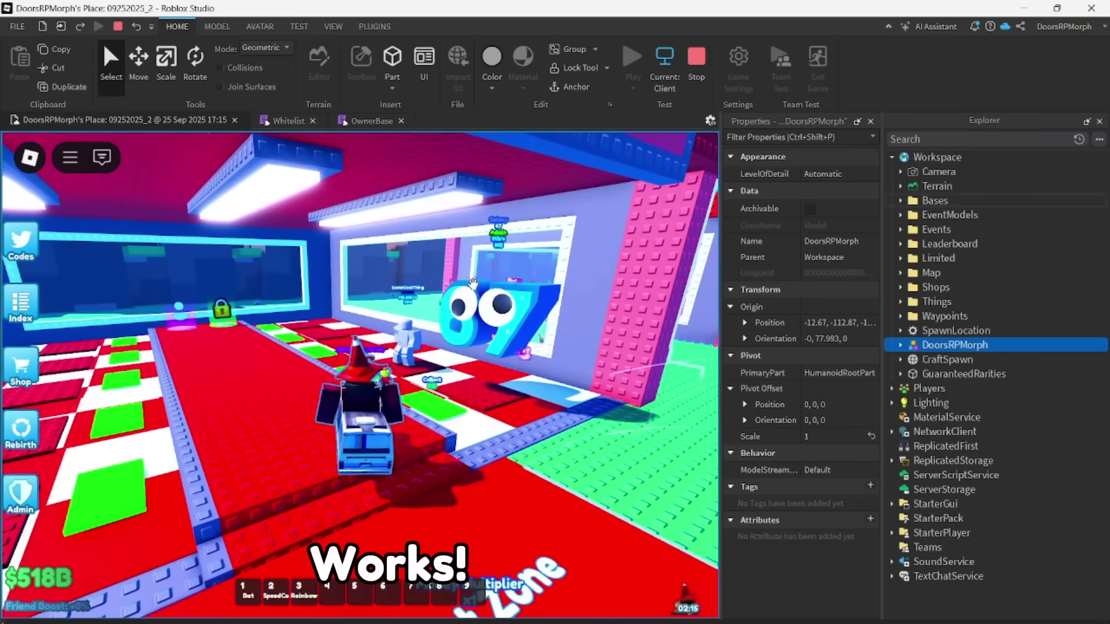
right_drag(473, 284, 470, 283)
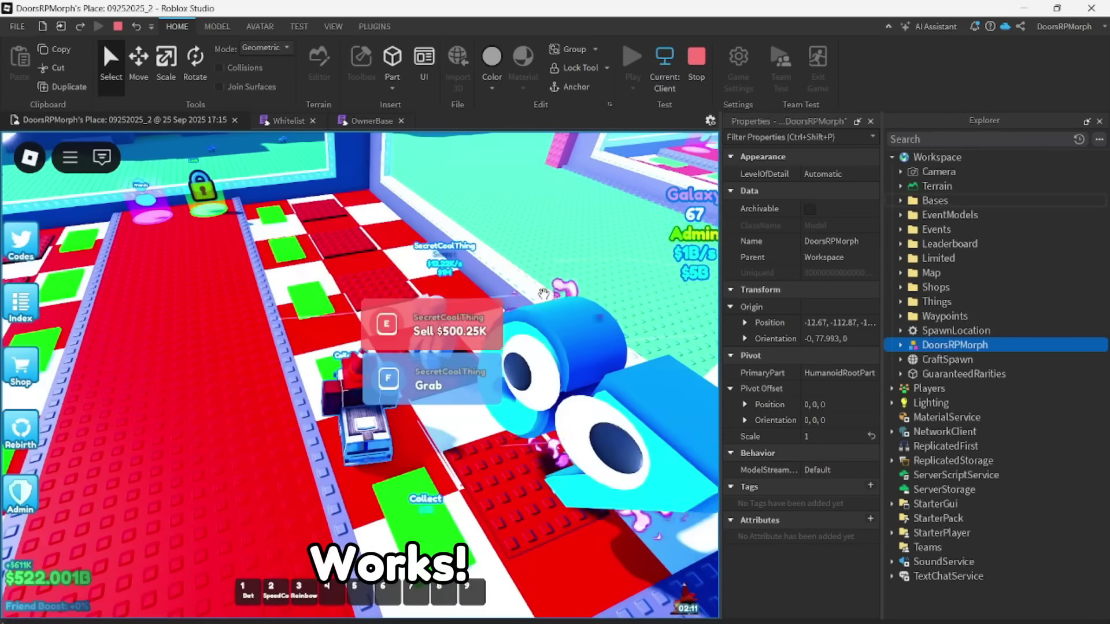
Grab the SecretCoolThing in the player's base, carry it around, and put it back on its pad
click(417, 431)
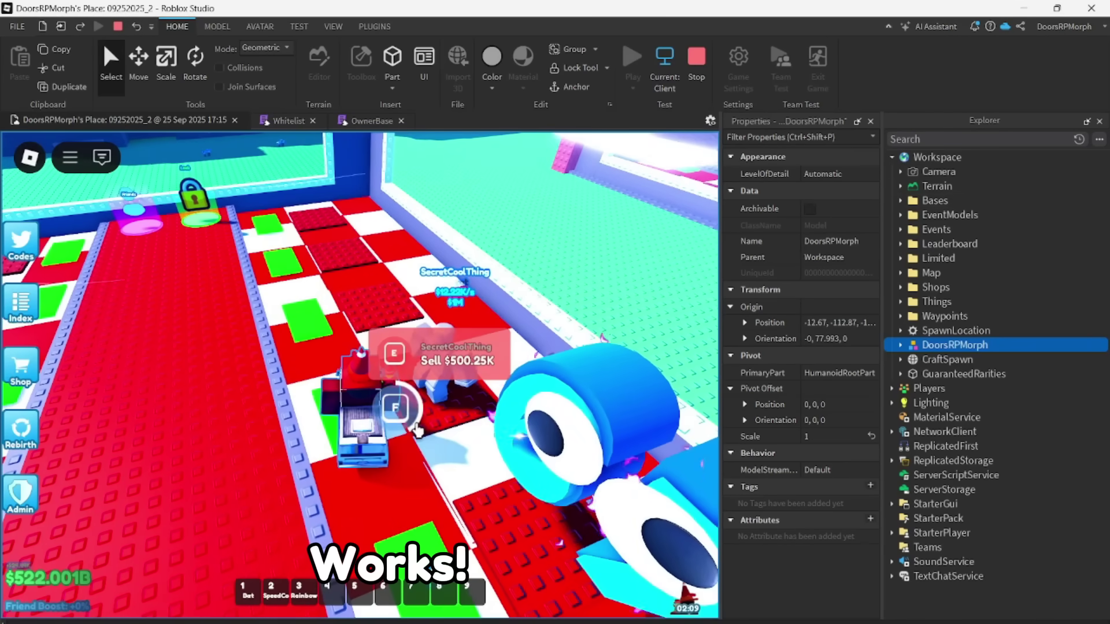
key(a)
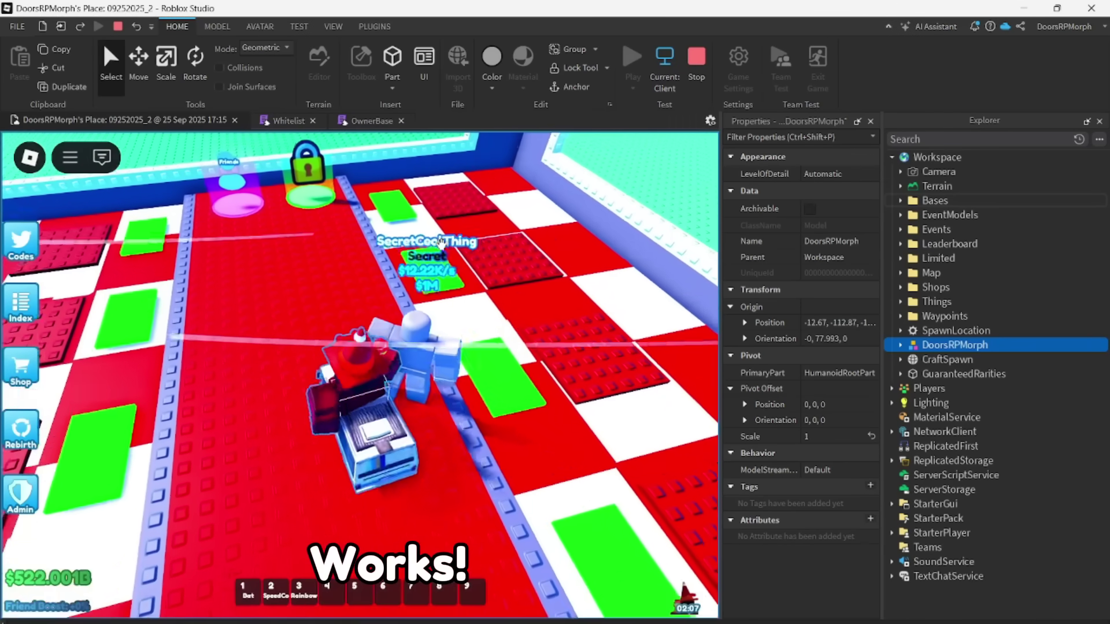
key(d)
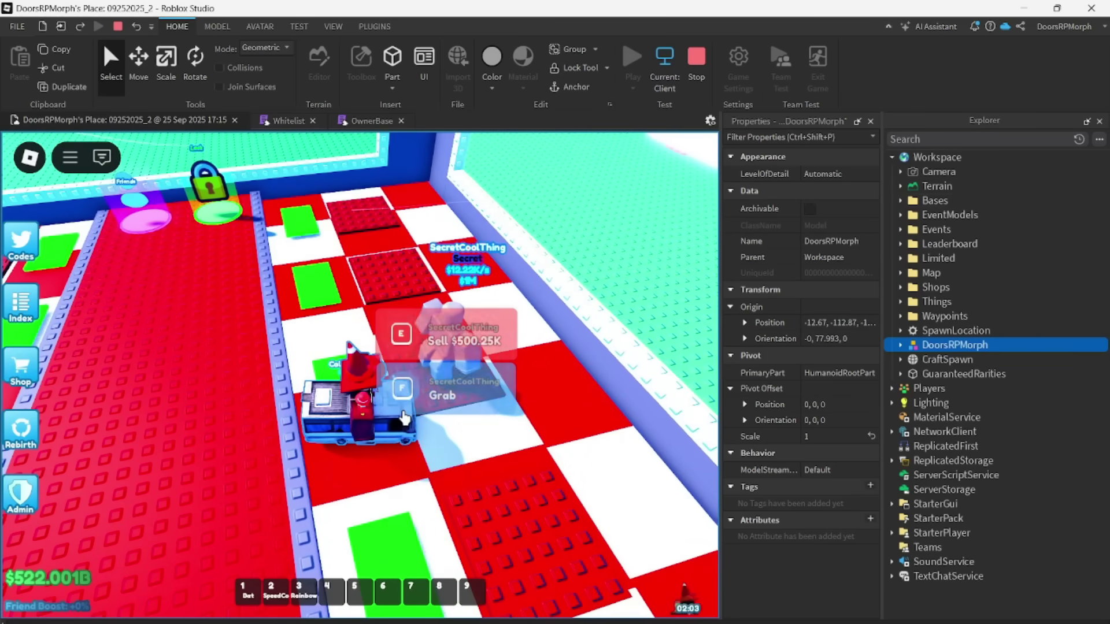
key(d)
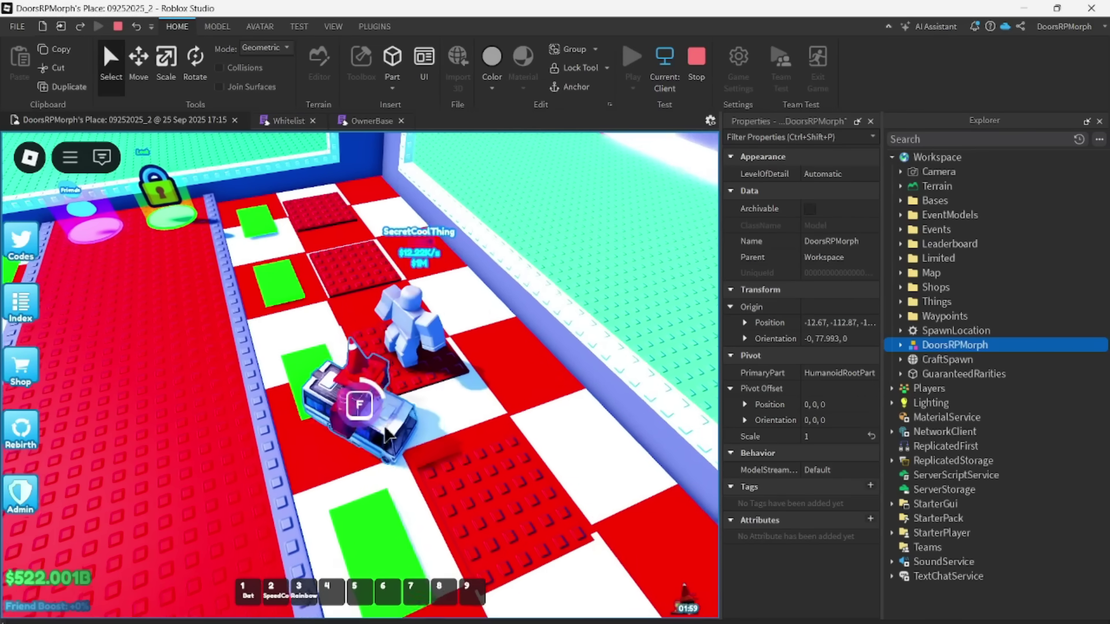
key(f)
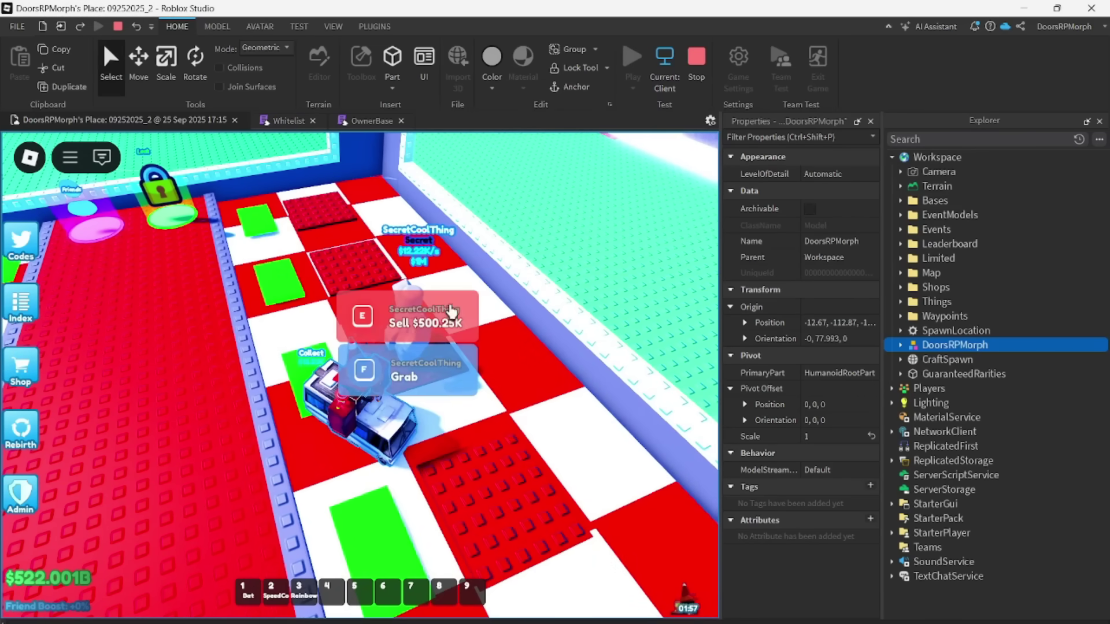
right_drag(519, 228, 518, 310)
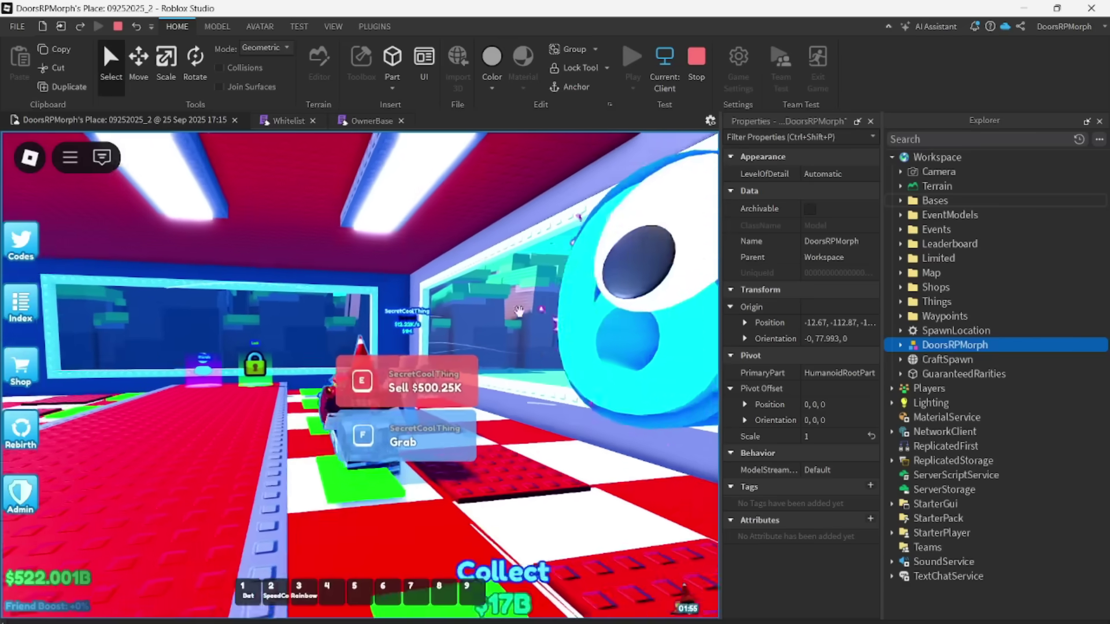
Execute a Rebirths change with amount 10 for the player's username in the Admin panel's stats, and close the panel
key(s)
click(33, 494)
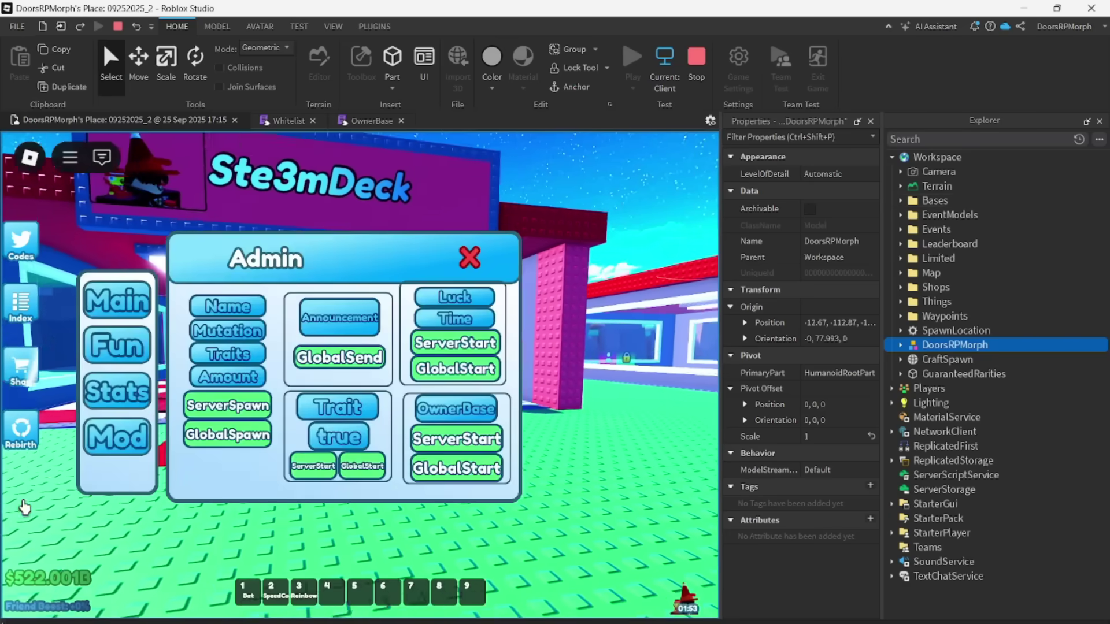
click(142, 393)
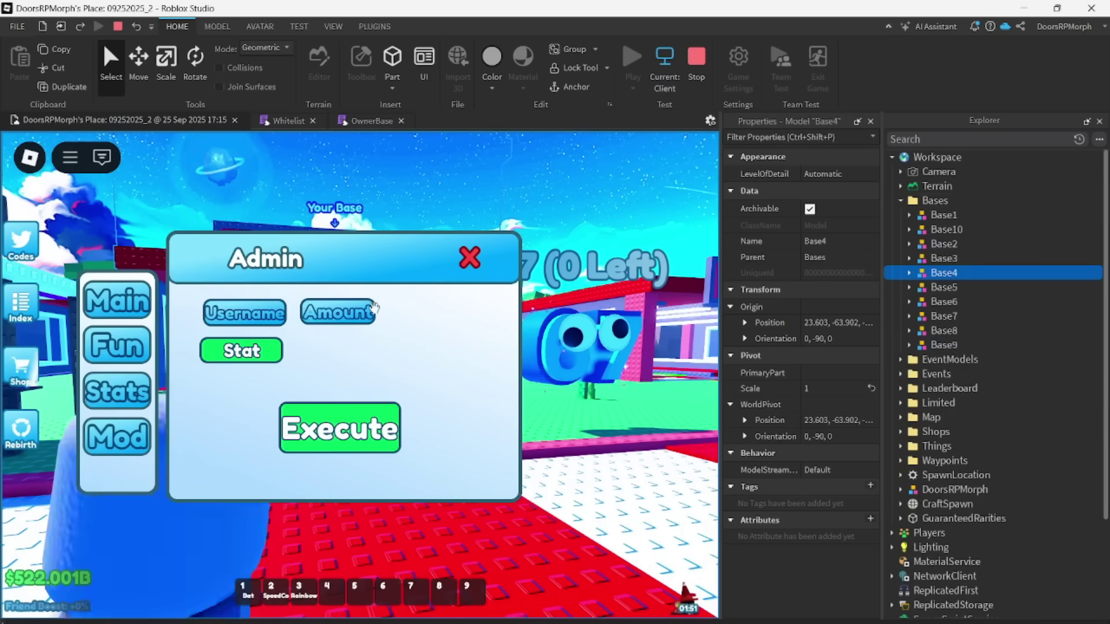
click(287, 315)
text(Do)
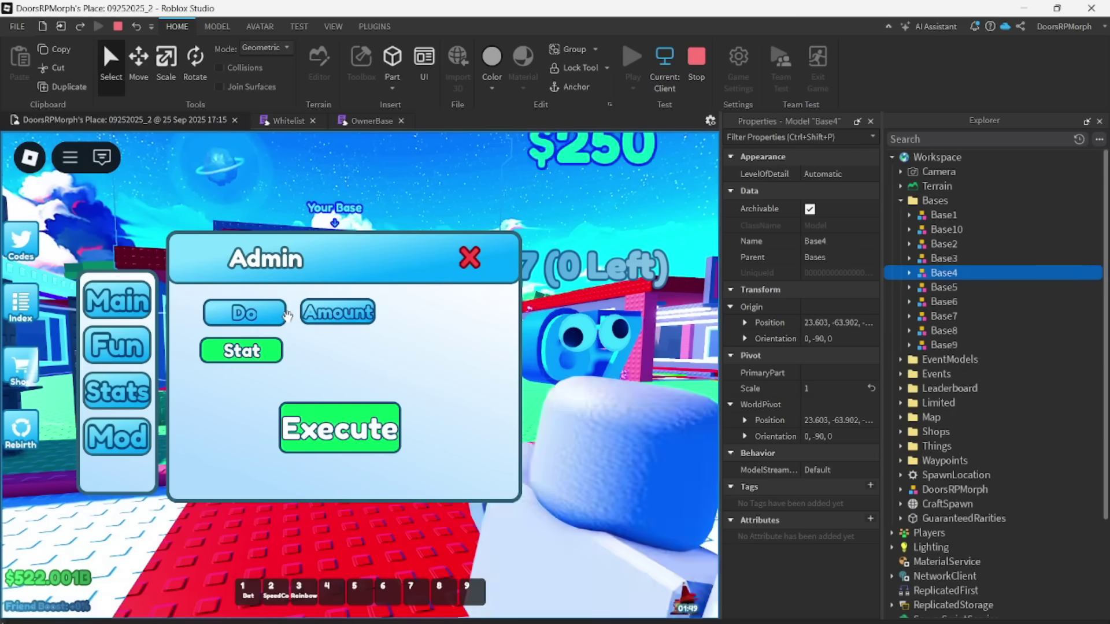
text(orsRPMorph)
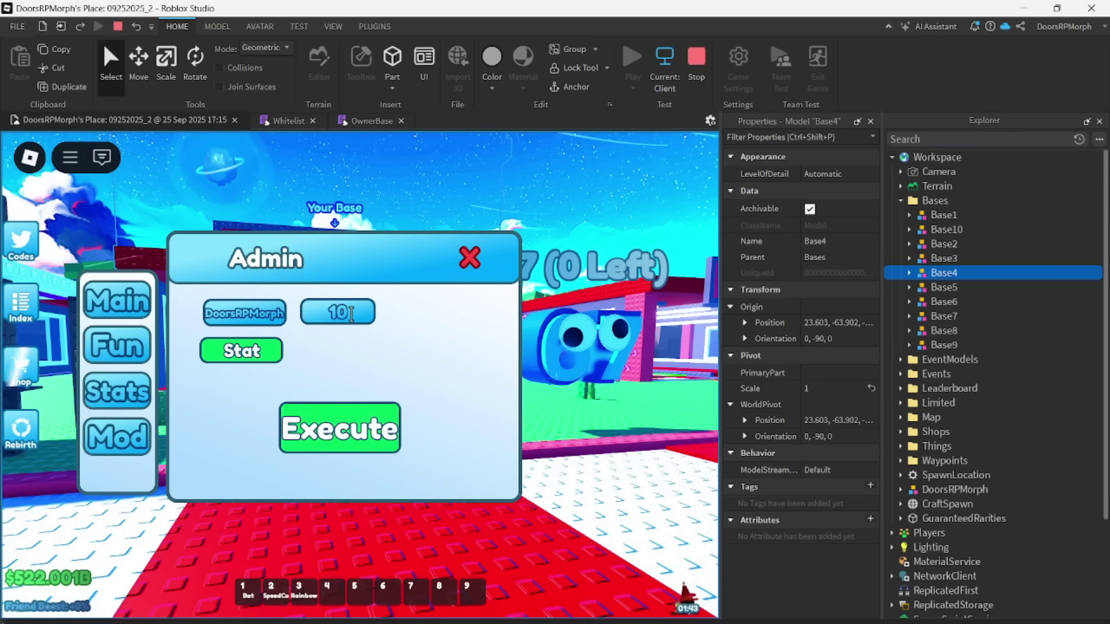
click(254, 358)
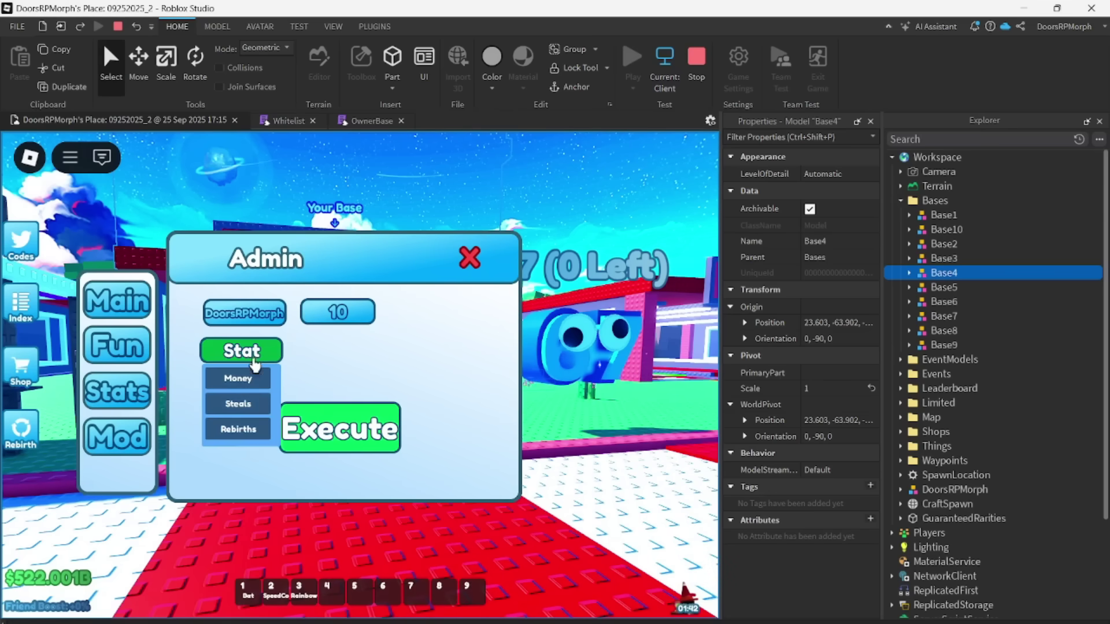
click(229, 428)
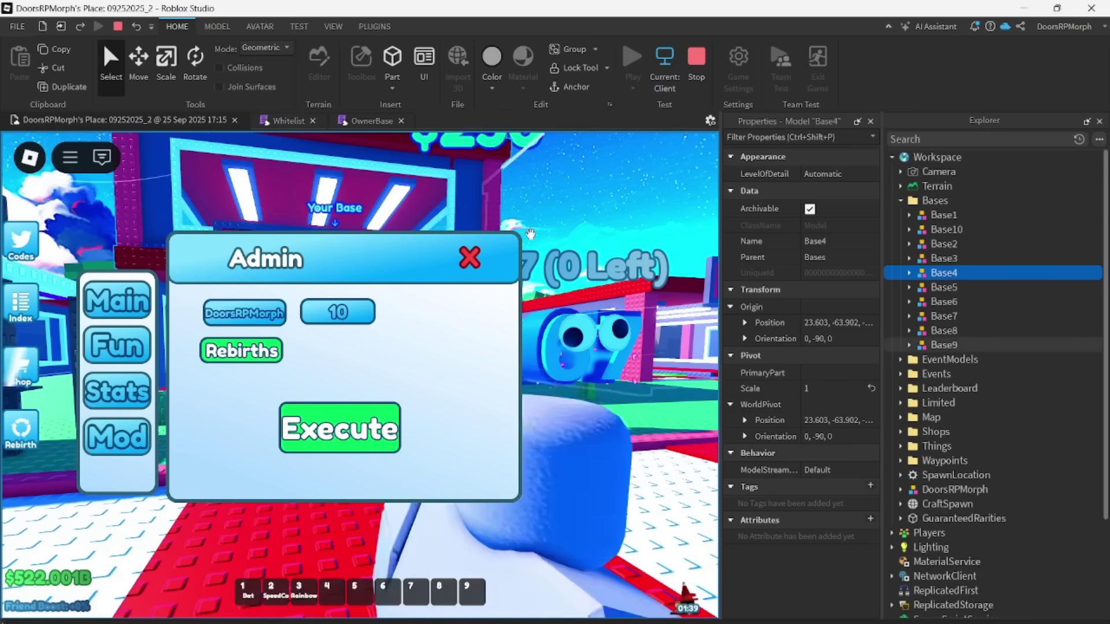
click(466, 259)
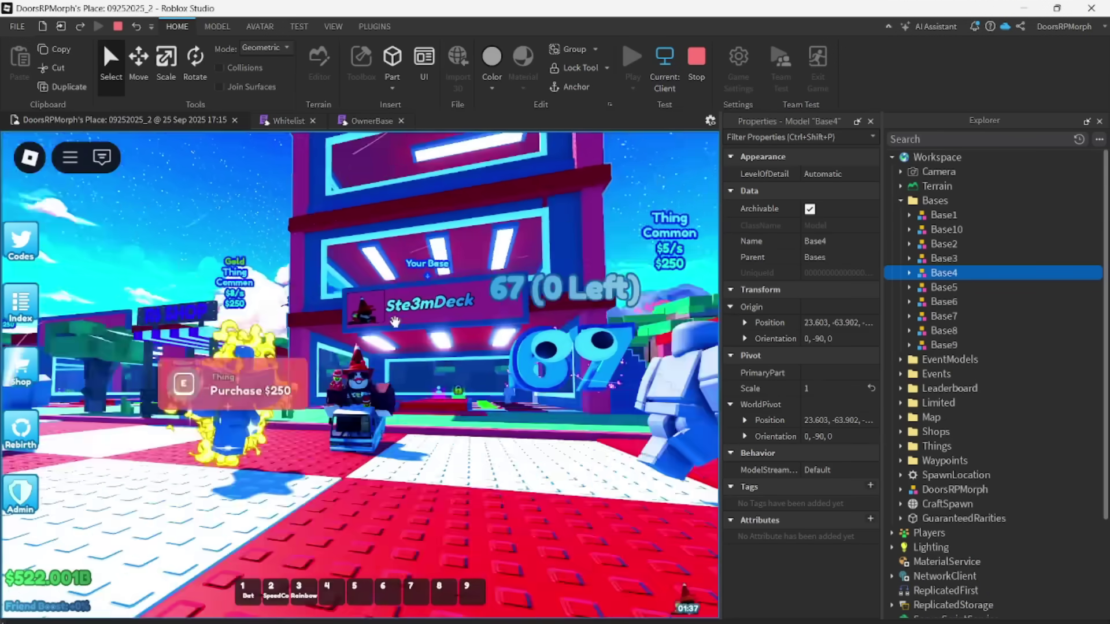
Look around the player's base in the running game and stop the playtest
right_drag(395, 322, 395, 321)
scroll(395, 321, down, 3)
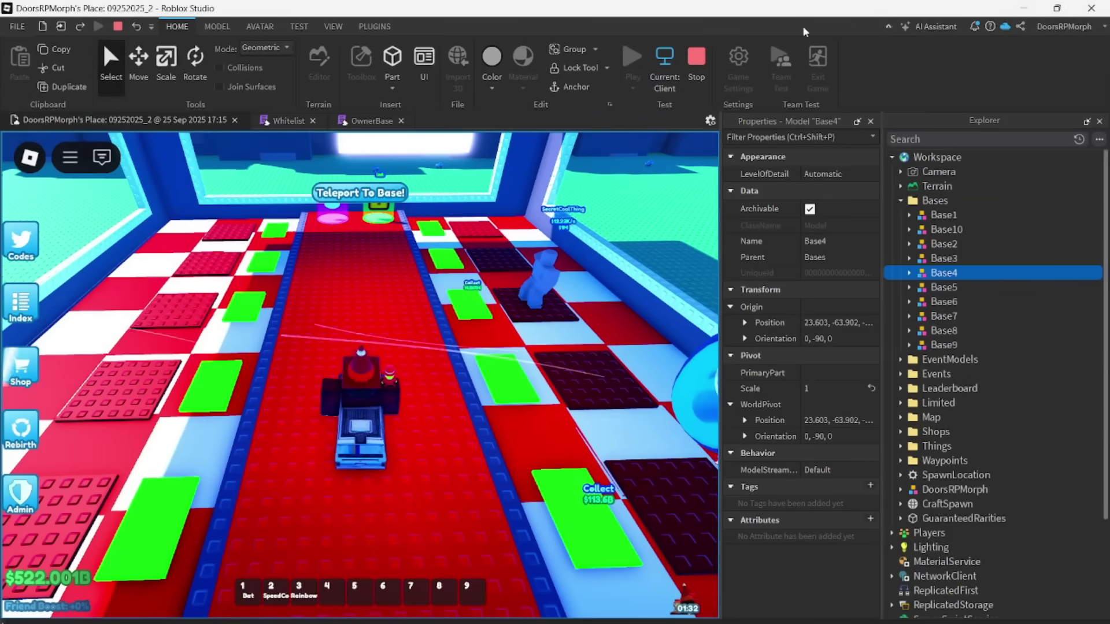
click(695, 74)
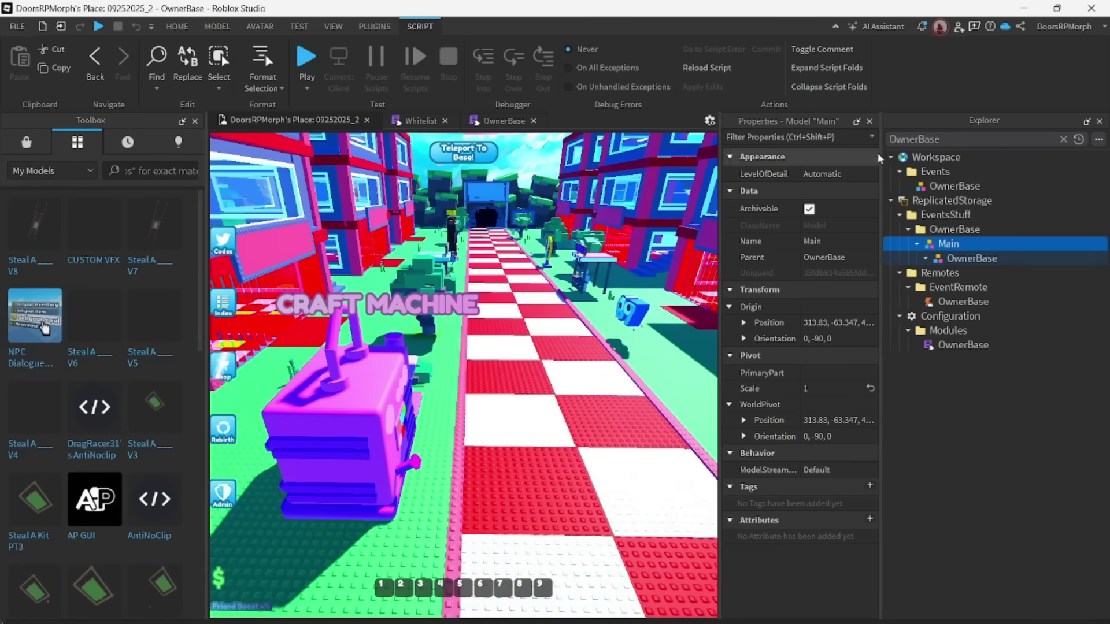
Search the Explorer for Craft, open the CraftData module, and review its recipes and GUI setup code
text(Craft)
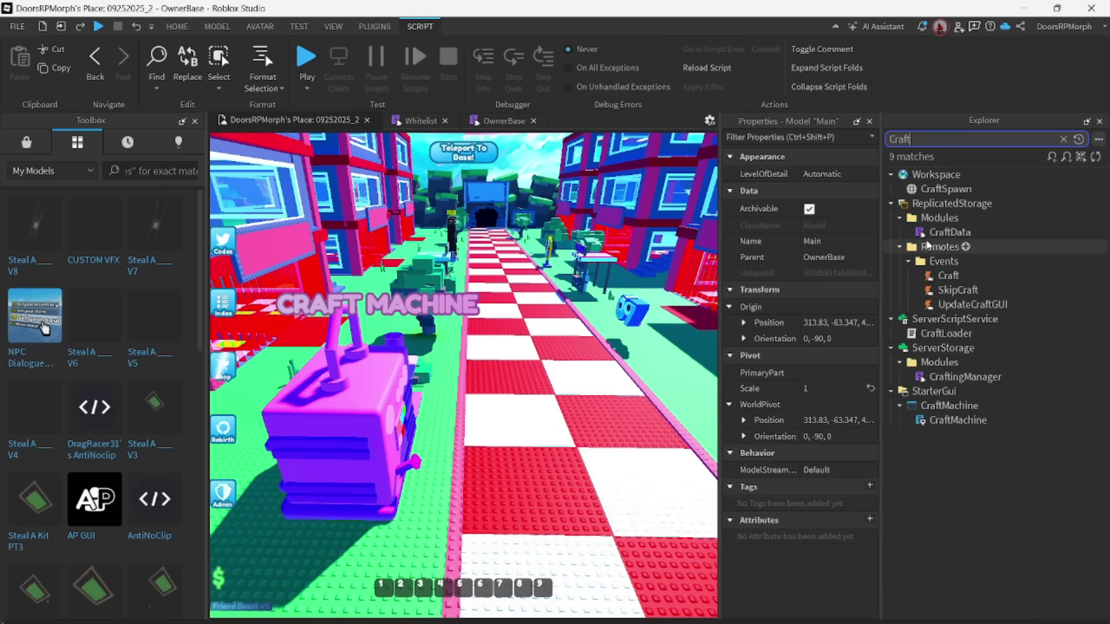
double_click(926, 244)
click(923, 237)
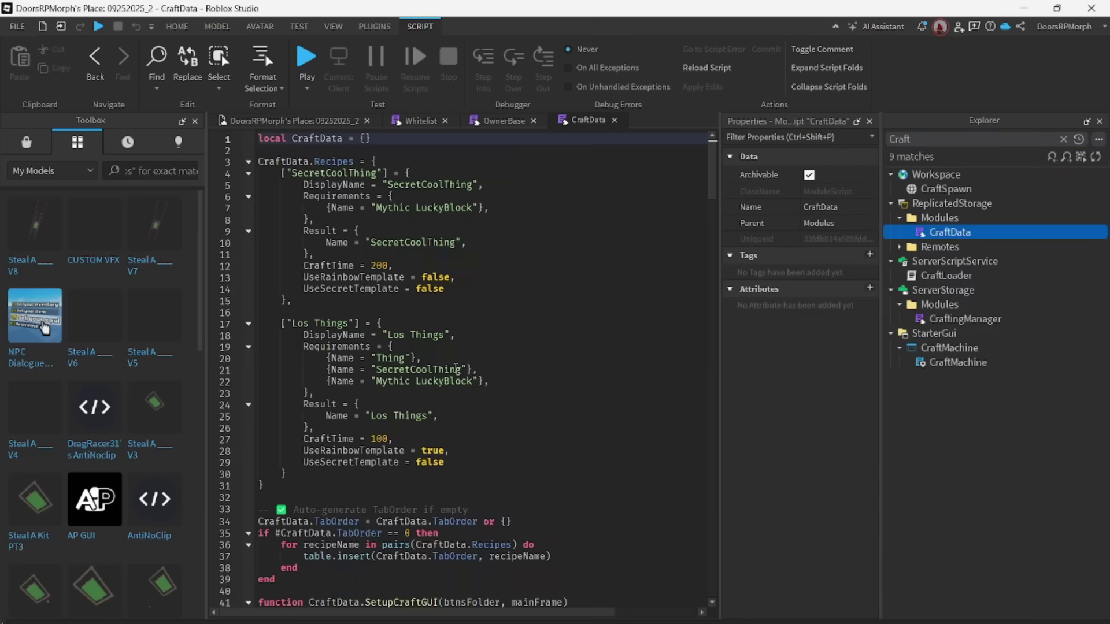
click(281, 450)
click(315, 484)
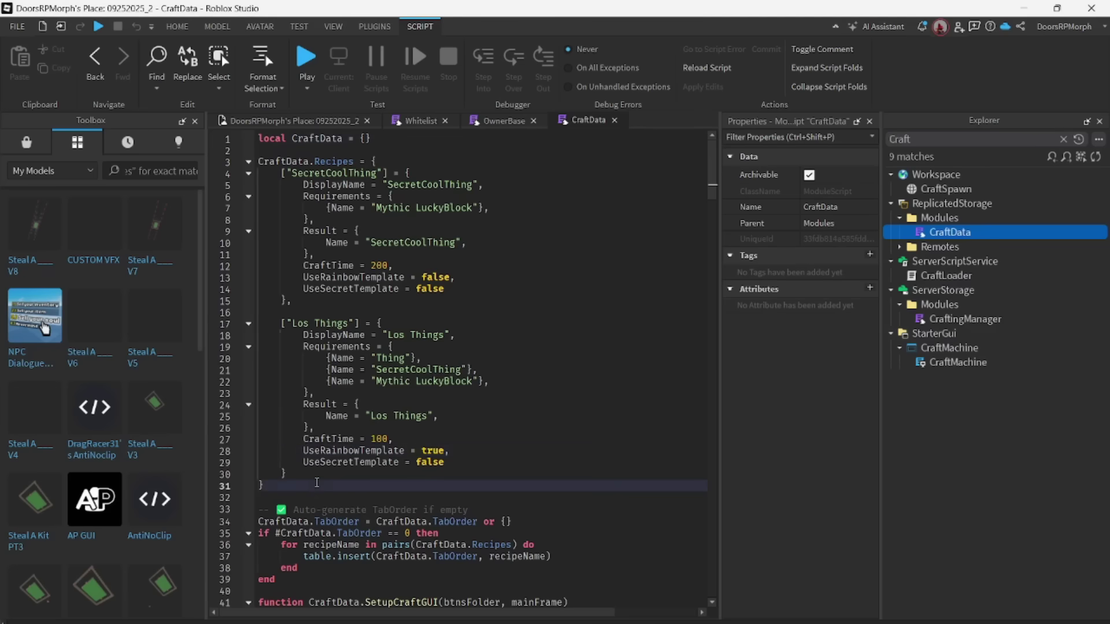
scroll(441, 287, down, 5)
scroll(541, 249, down, 15)
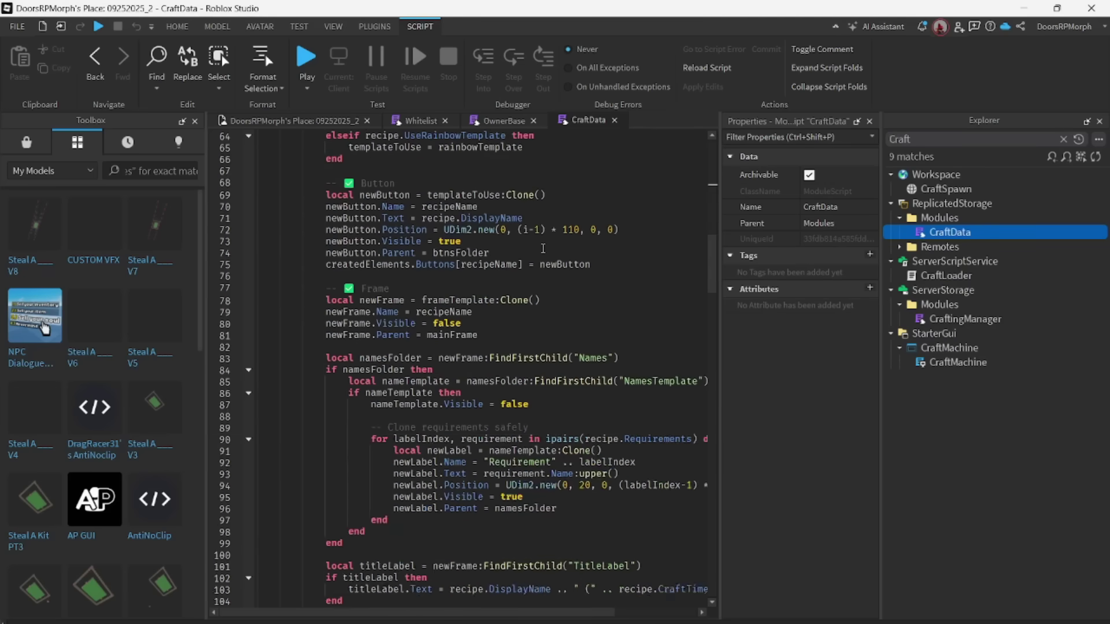
scroll(542, 249, up, 20)
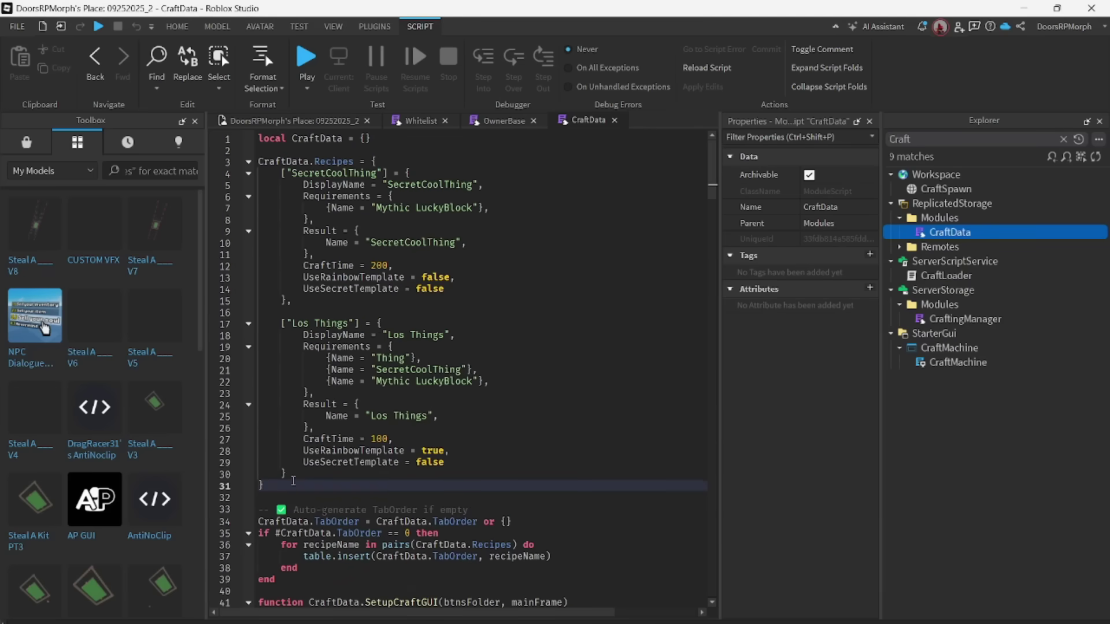
Duplicate the Los Things recipe block as a new entry below it, separated by a comma and a blank line
drag(293, 479, 242, 324)
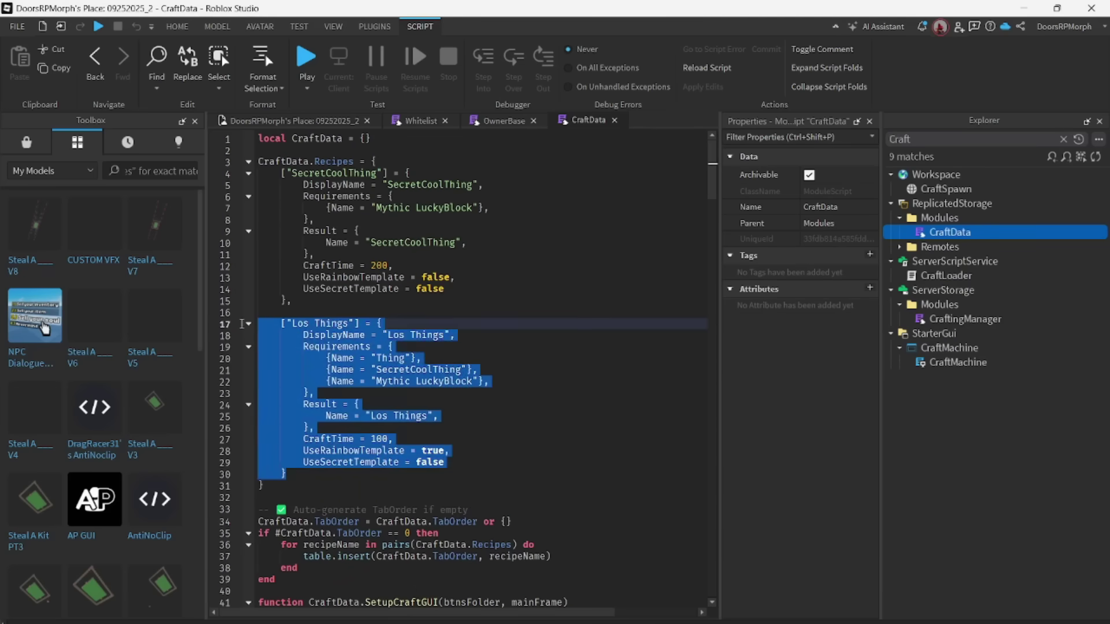
key(ctrl+c)
click(312, 477)
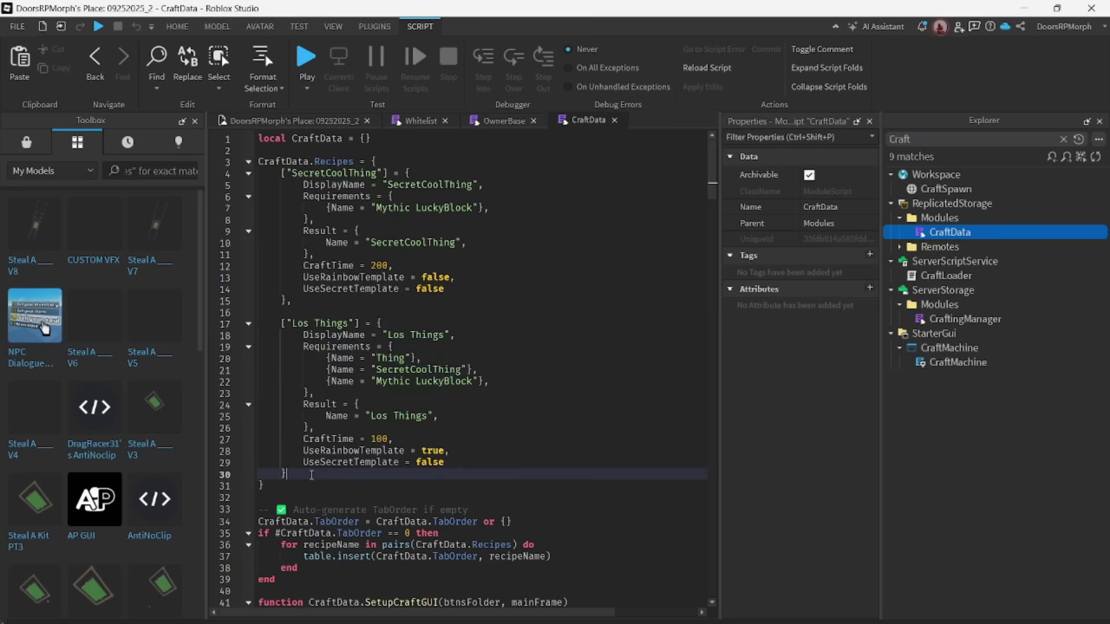
text(,)
key(Return)
key(Return)
key(ctrl+v)
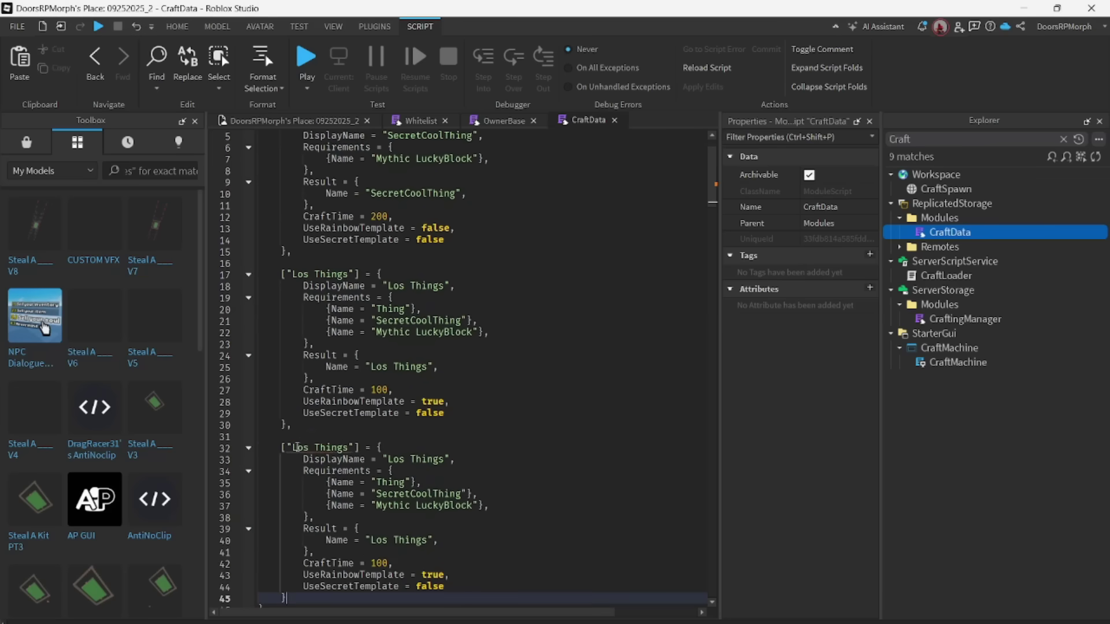
Change the duplicated recipe's key and DisplayName to 67
double_click(297, 448)
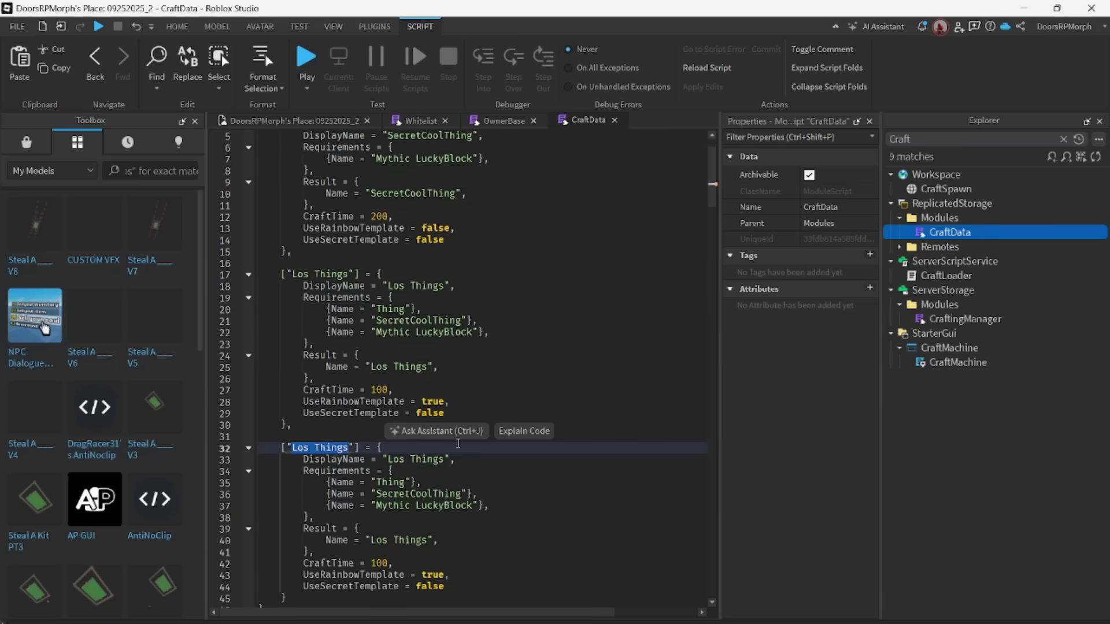
text(67)
drag(388, 458, 449, 458)
text(6)
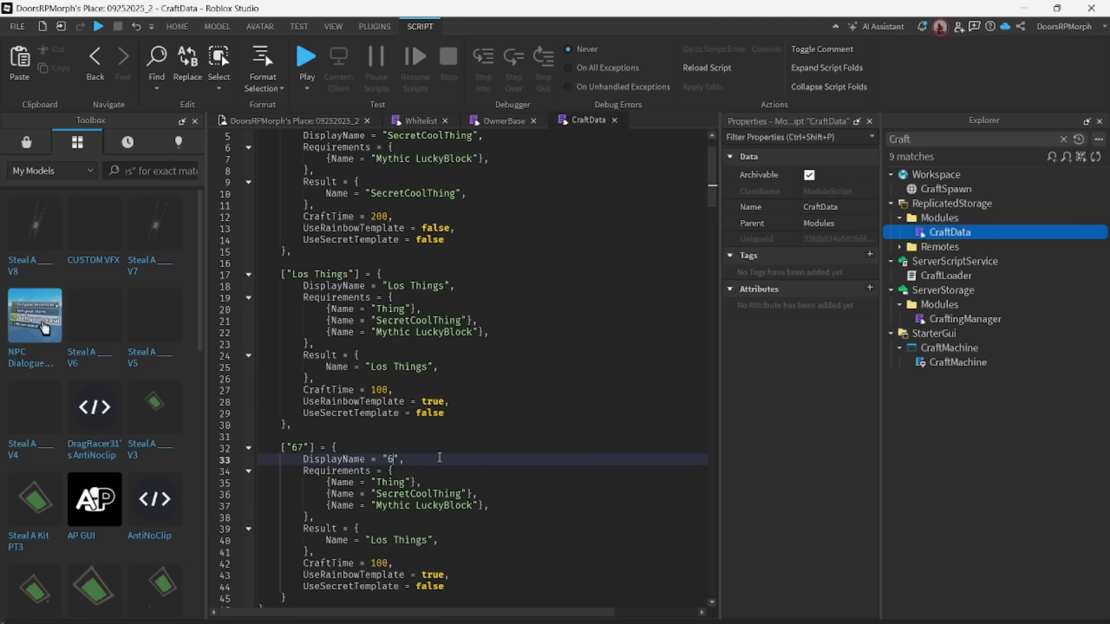
Replace the first two requirements of the 67 recipe with Los Things
double_click(397, 481)
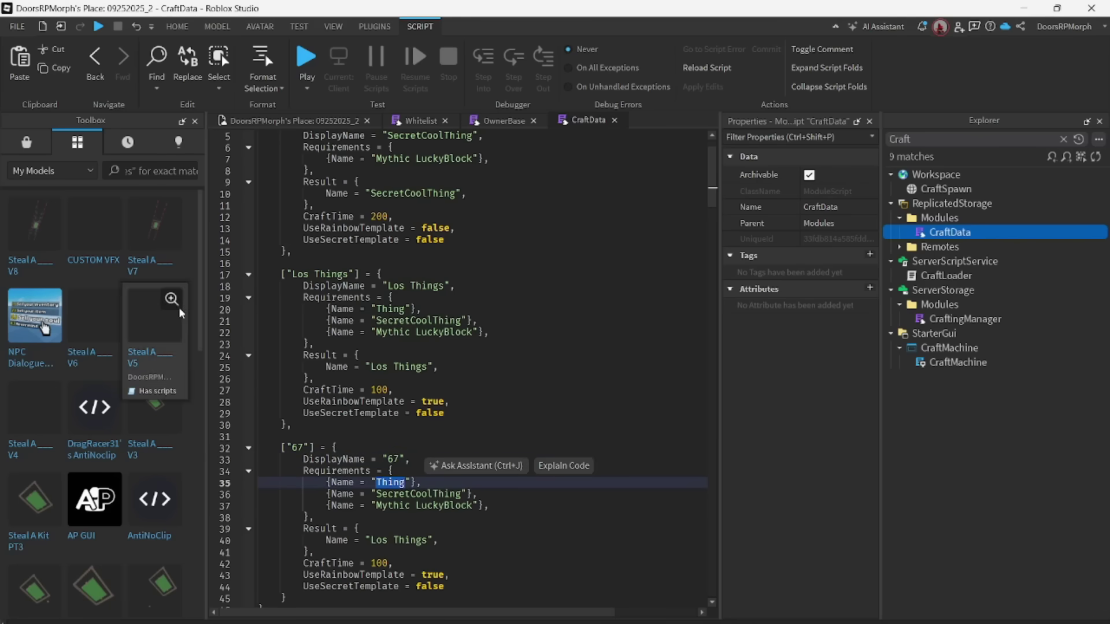
double_click(302, 274)
key(ctrl+c)
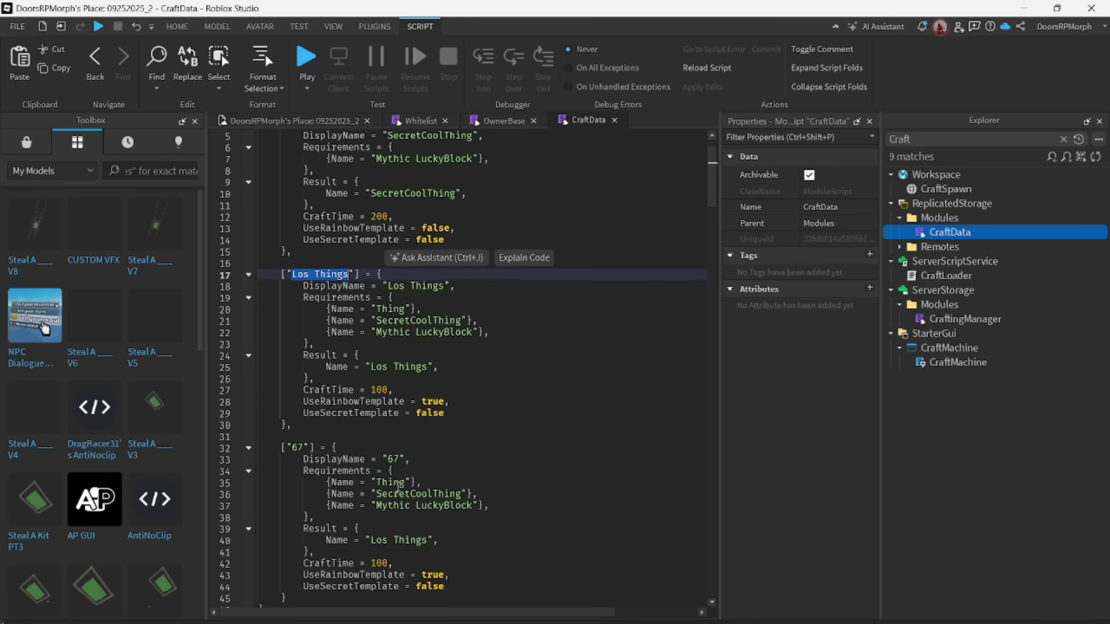
double_click(393, 482)
key(ctrl+v)
double_click(408, 494)
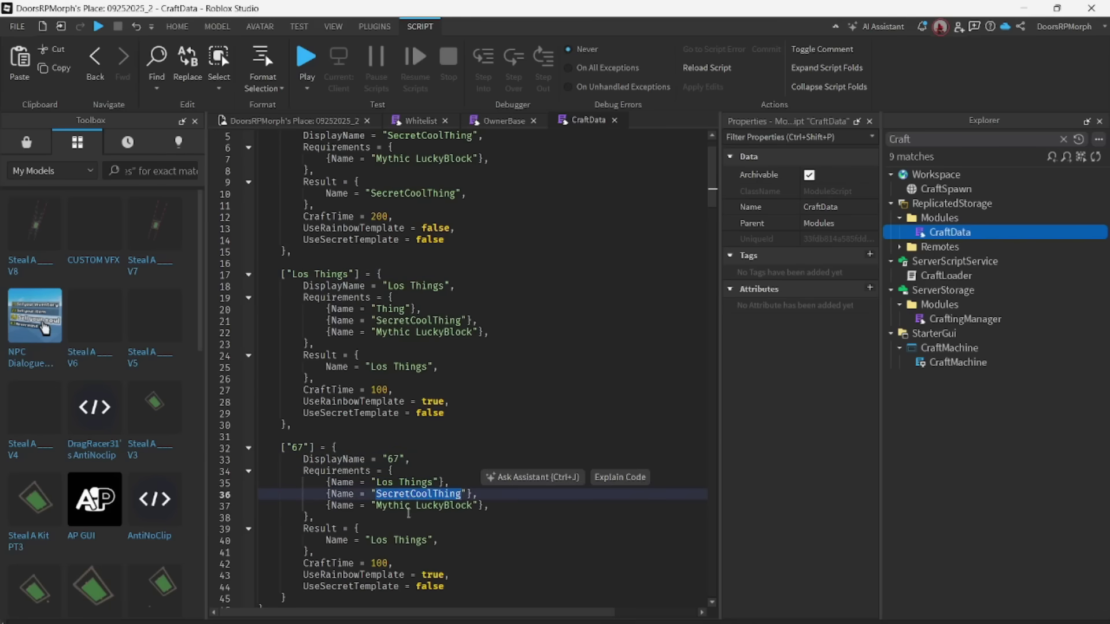
key(ctrl+v)
Change the third requirement of the 67 recipe to Admin LuckyBlock
double_click(395, 506)
key(shift+Up)
key(shift+Up)
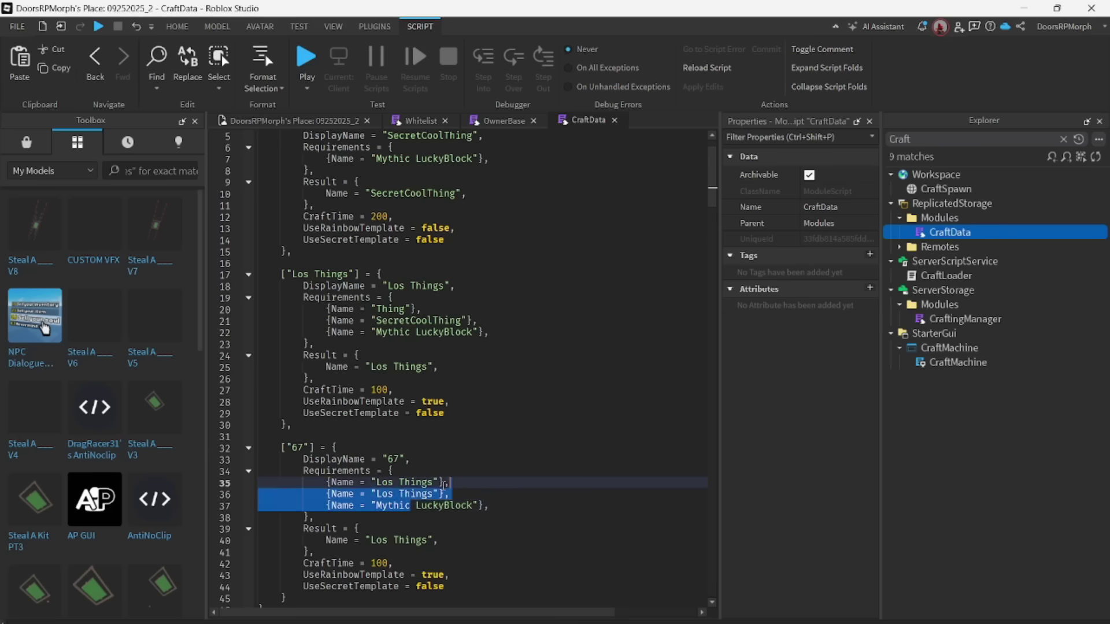
key(shift+Down)
key(shift+Down)
text(Admin)
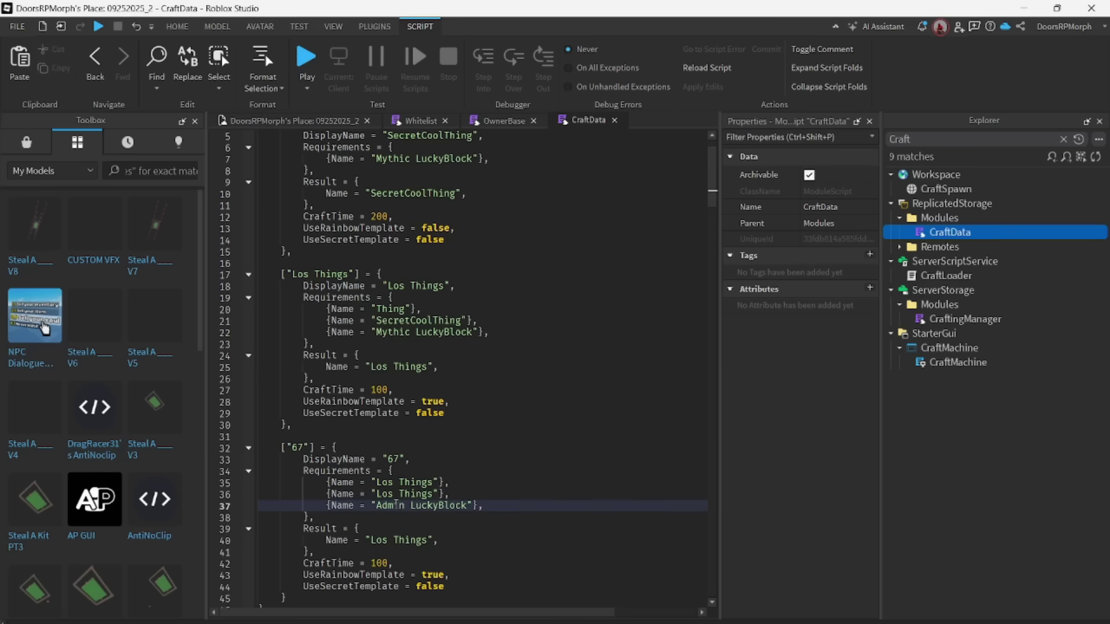
Set the 67 recipe's Result name to 67 and its CraftTime to 10
double_click(305, 447)
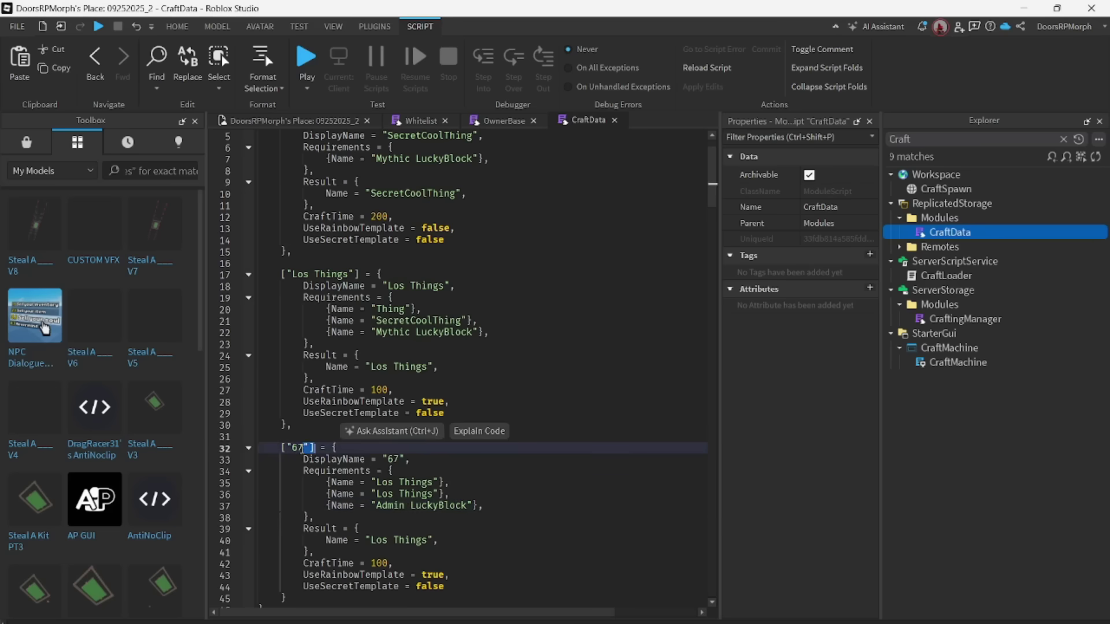
double_click(296, 448)
drag(372, 540, 433, 539)
key(ctrl+v)
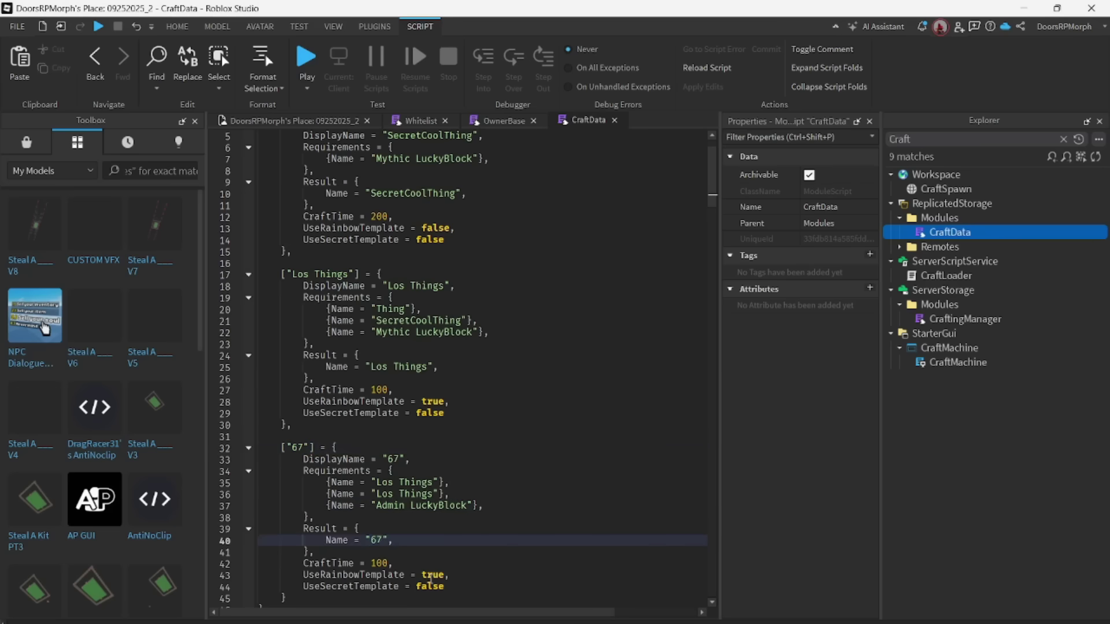
double_click(431, 576)
double_click(380, 564)
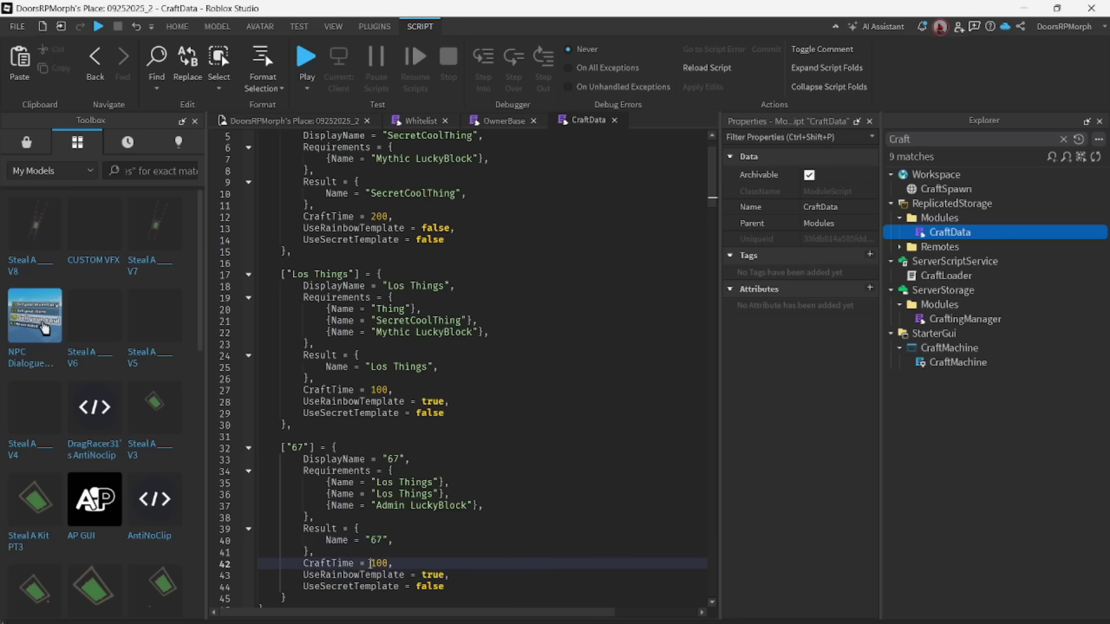
text(10)
Return to the place view, start a playtest, and move the character from its base toward the checkered road
click(255, 120)
click(296, 56)
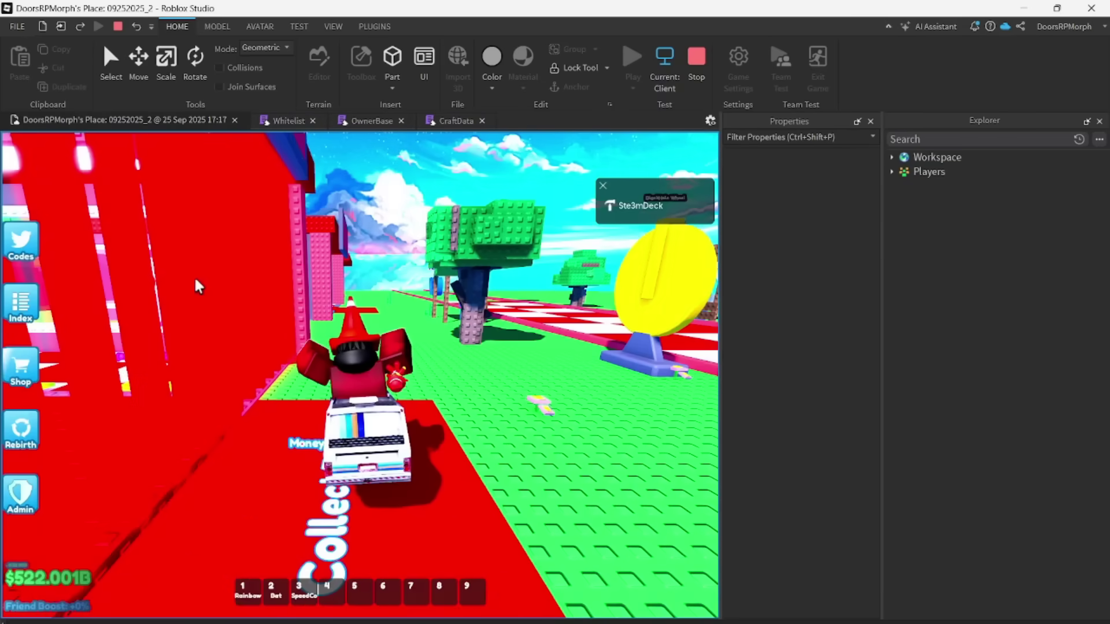
key(w)
key(d)
key(w)
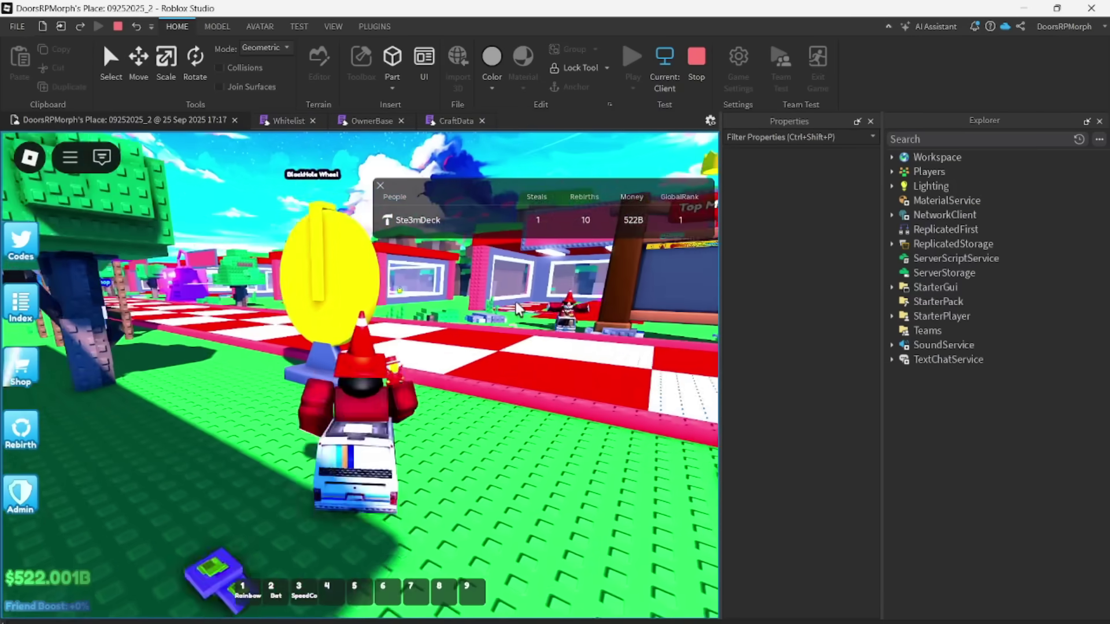
Decline the "Events!" purchase, take the character to the Craft Machine, and open its Crafting window with the 67 recipe
right_drag(493, 406, 495, 411)
key(e)
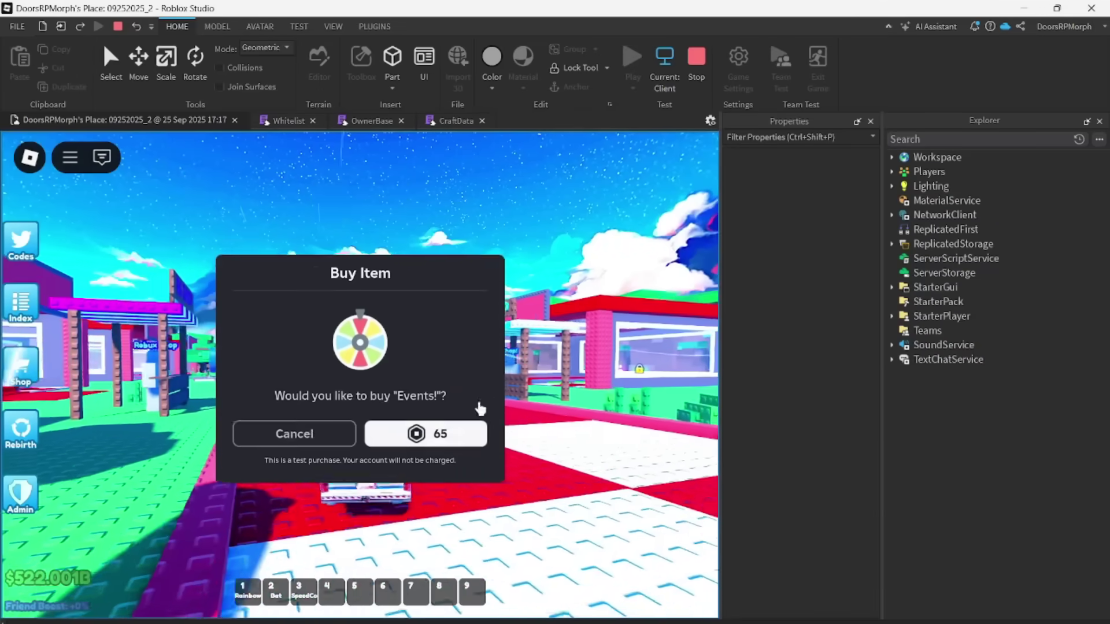
click(310, 457)
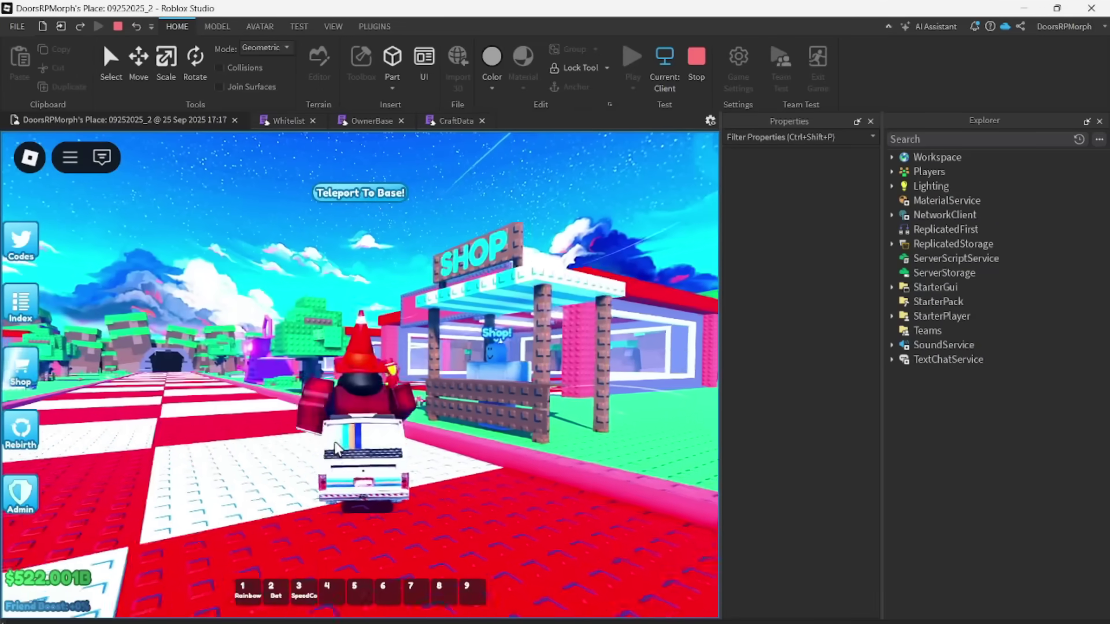
key(w)
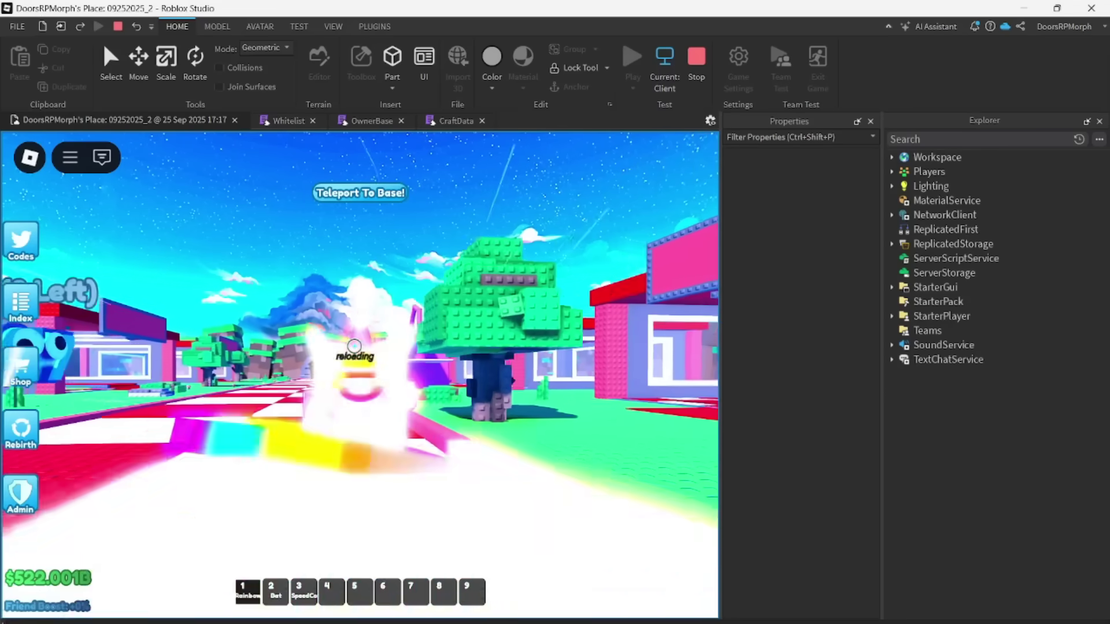
key(e)
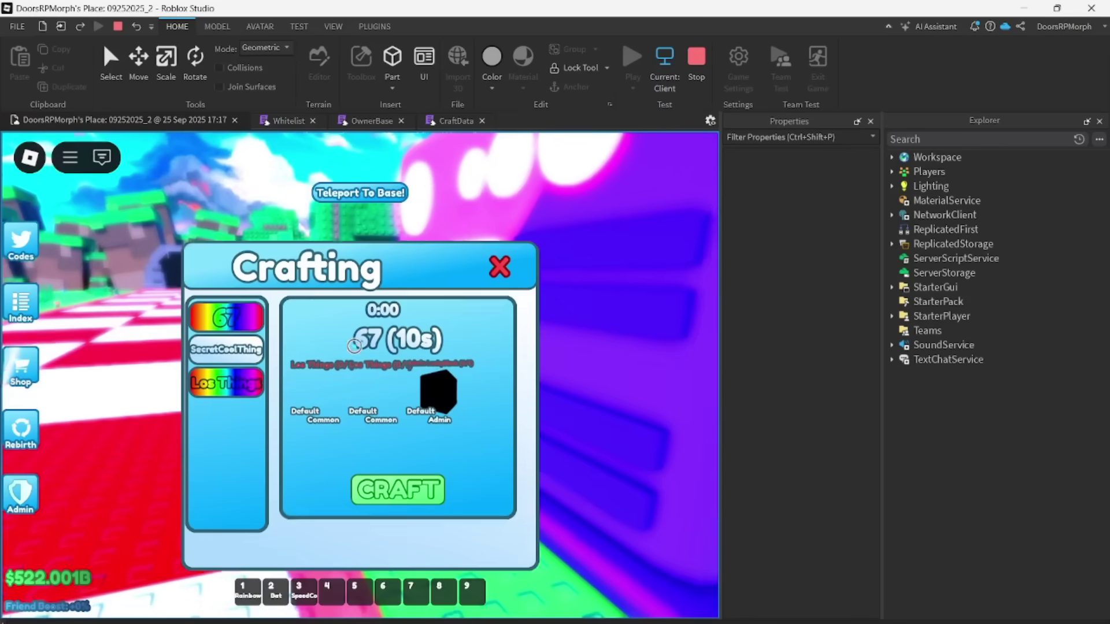